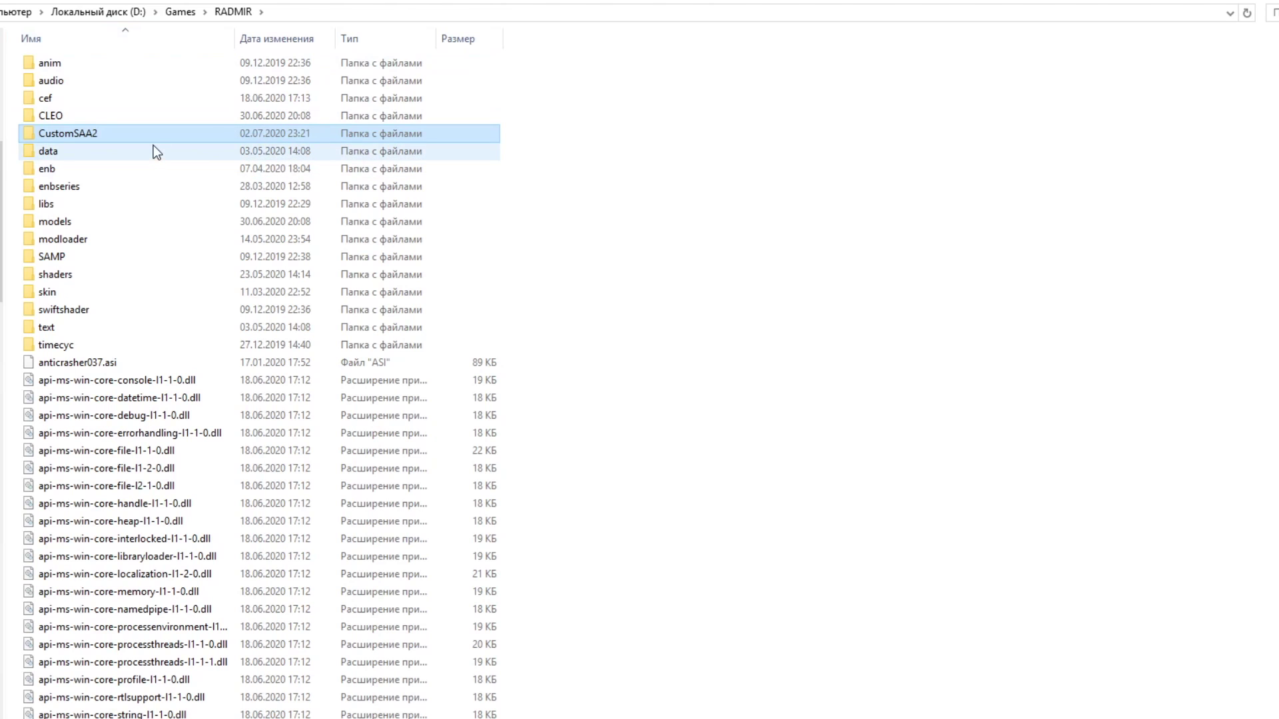
- Open the VEHICLE texture archive from the CustomSAA2 folder of the RADMIR game directory
click(154, 135)
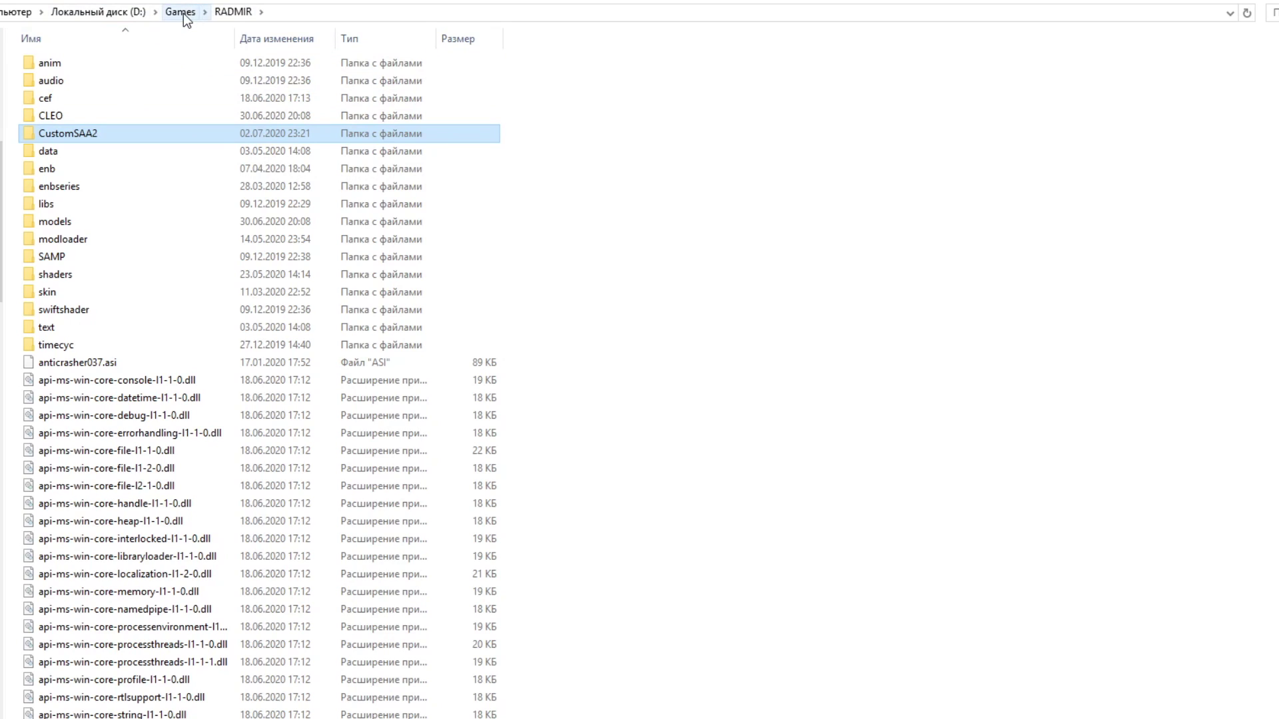
double_click(108, 134)
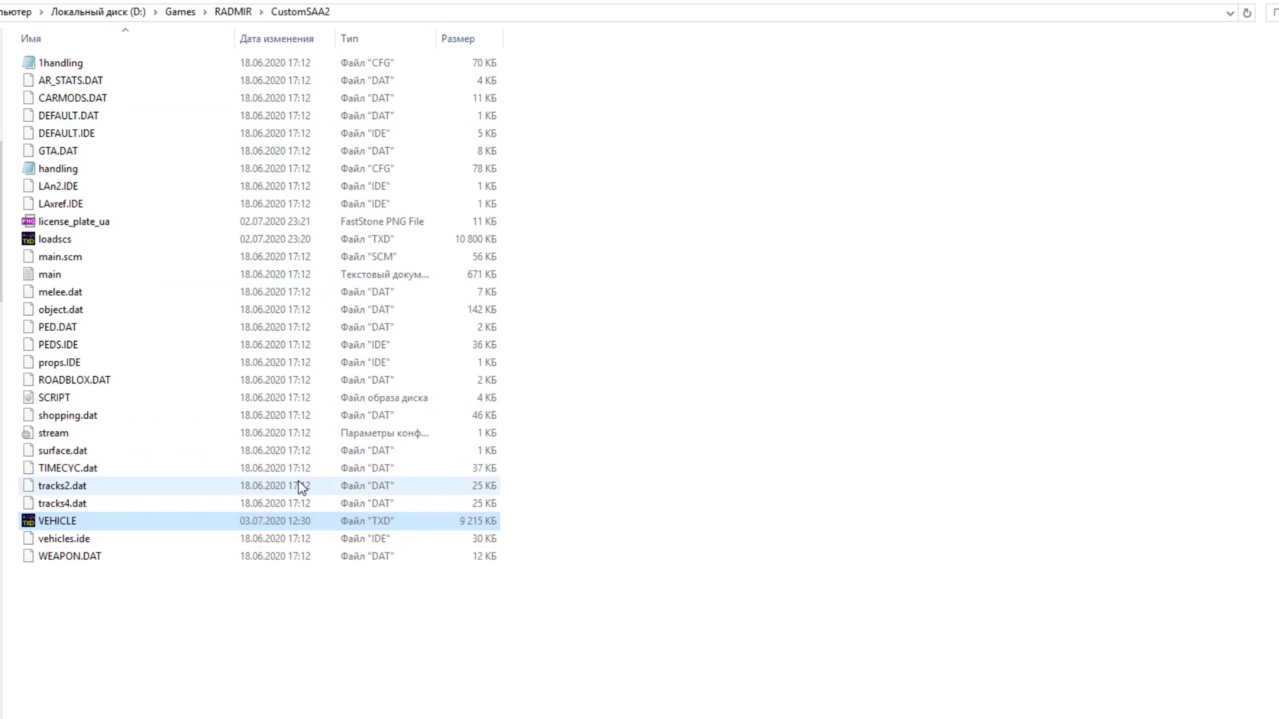
double_click(134, 521)
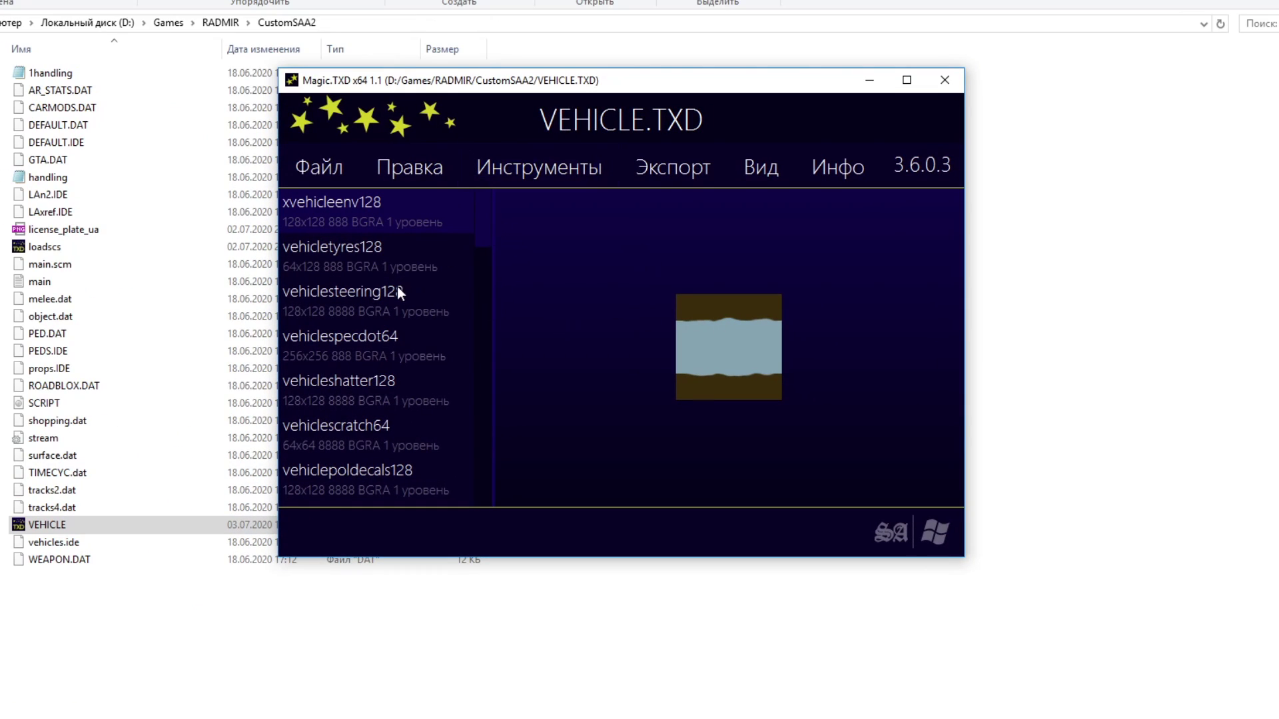
- Find the license_plate_rus texture in the archive and export it as a PNG image named license_plate_rus
click(371, 402)
scroll(377, 426, down, 3)
scroll(373, 436, down, 3)
click(373, 437)
click(373, 353)
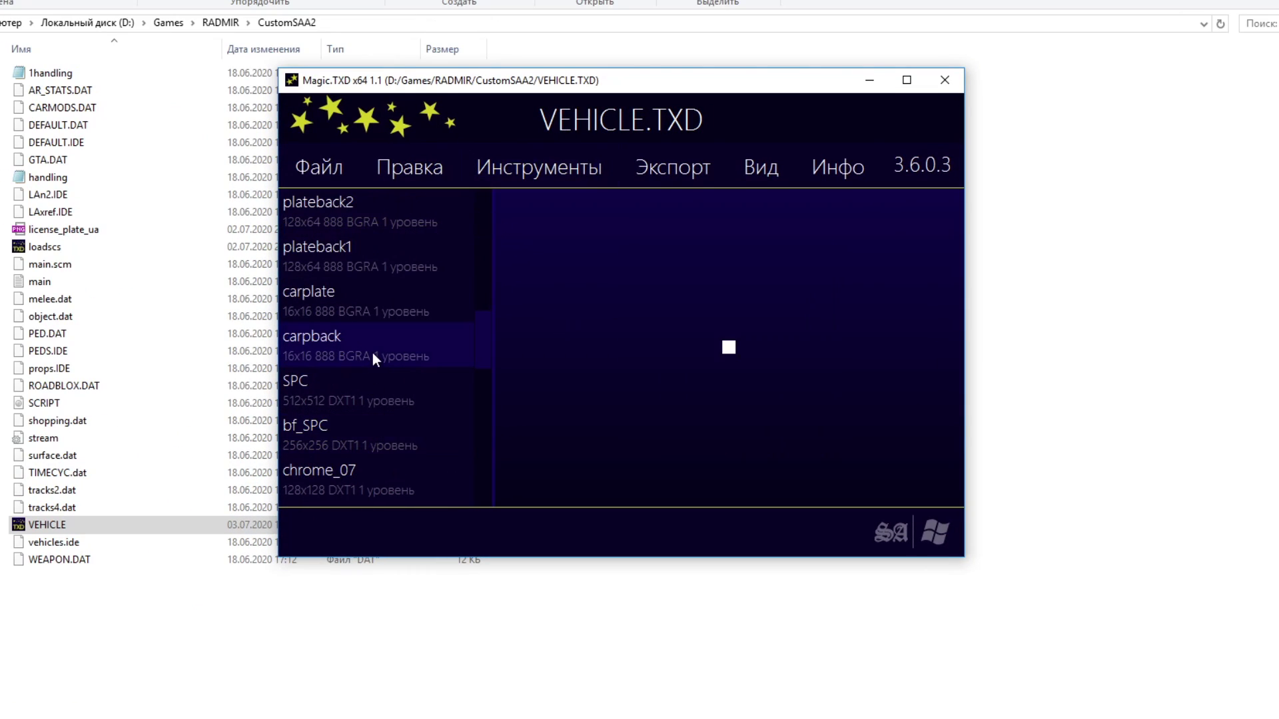
scroll(369, 313, down, 3)
scroll(369, 279, up, 3)
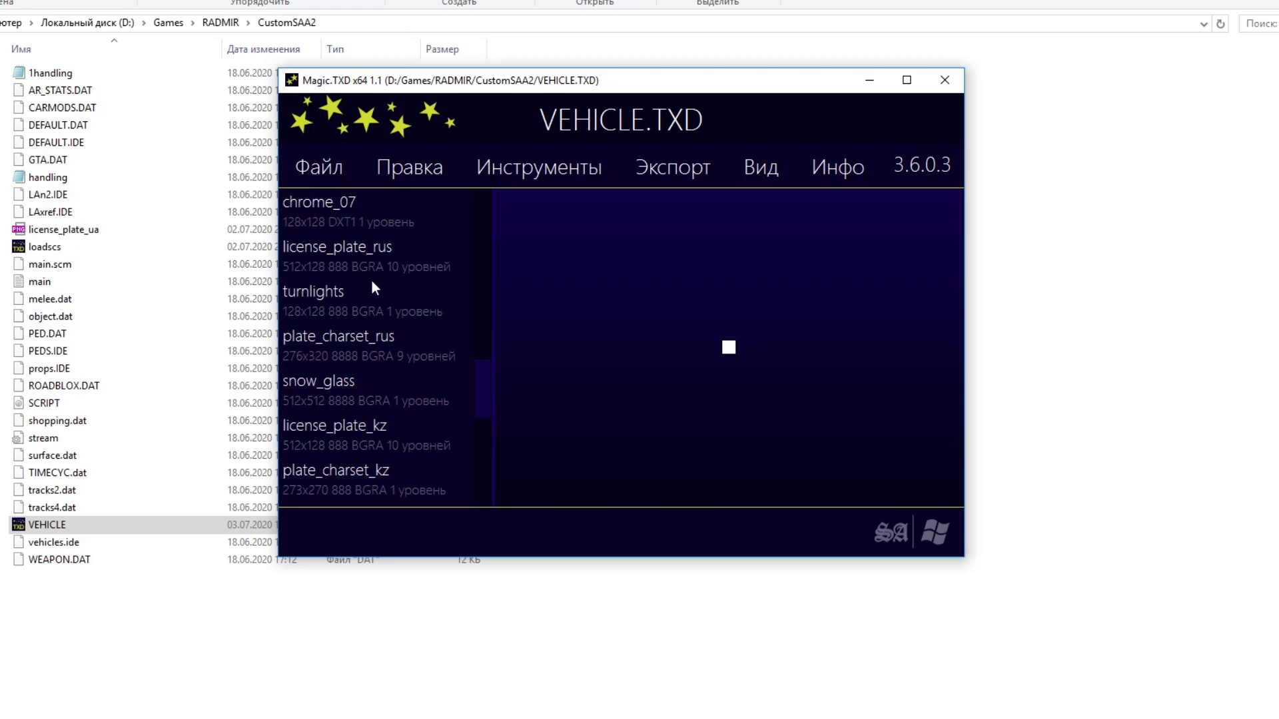
click(389, 248)
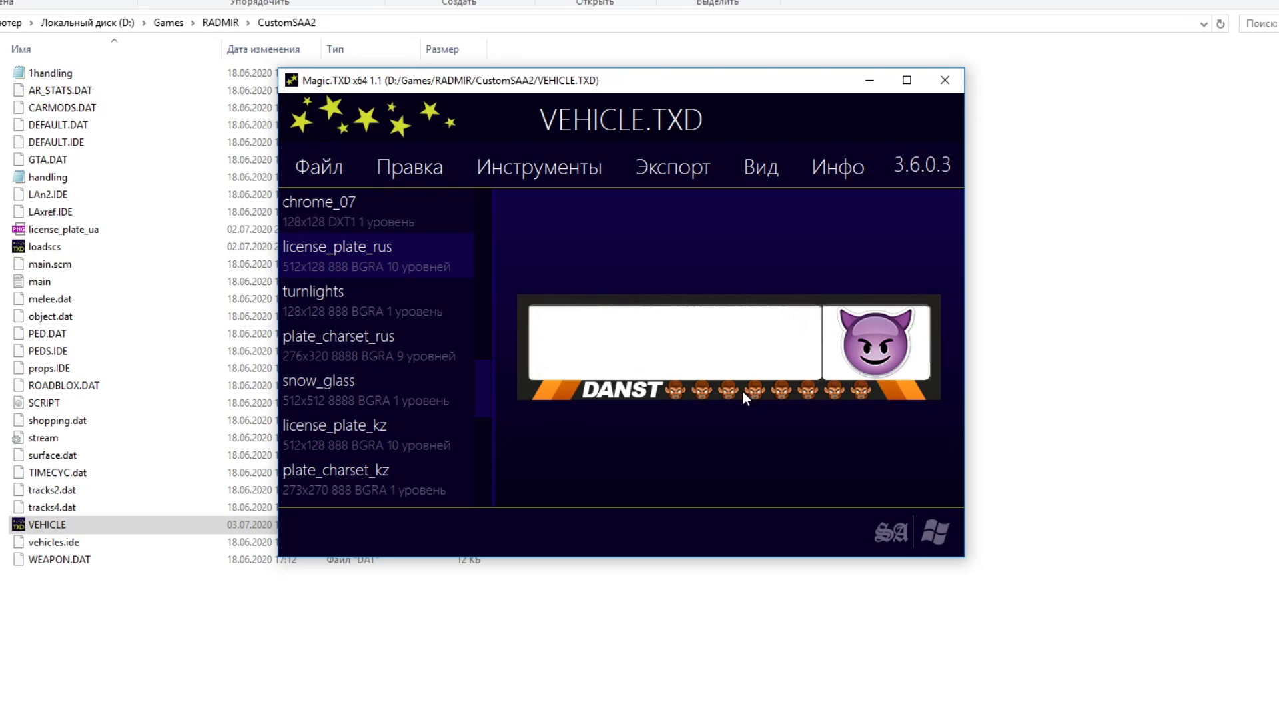
click(659, 171)
click(658, 206)
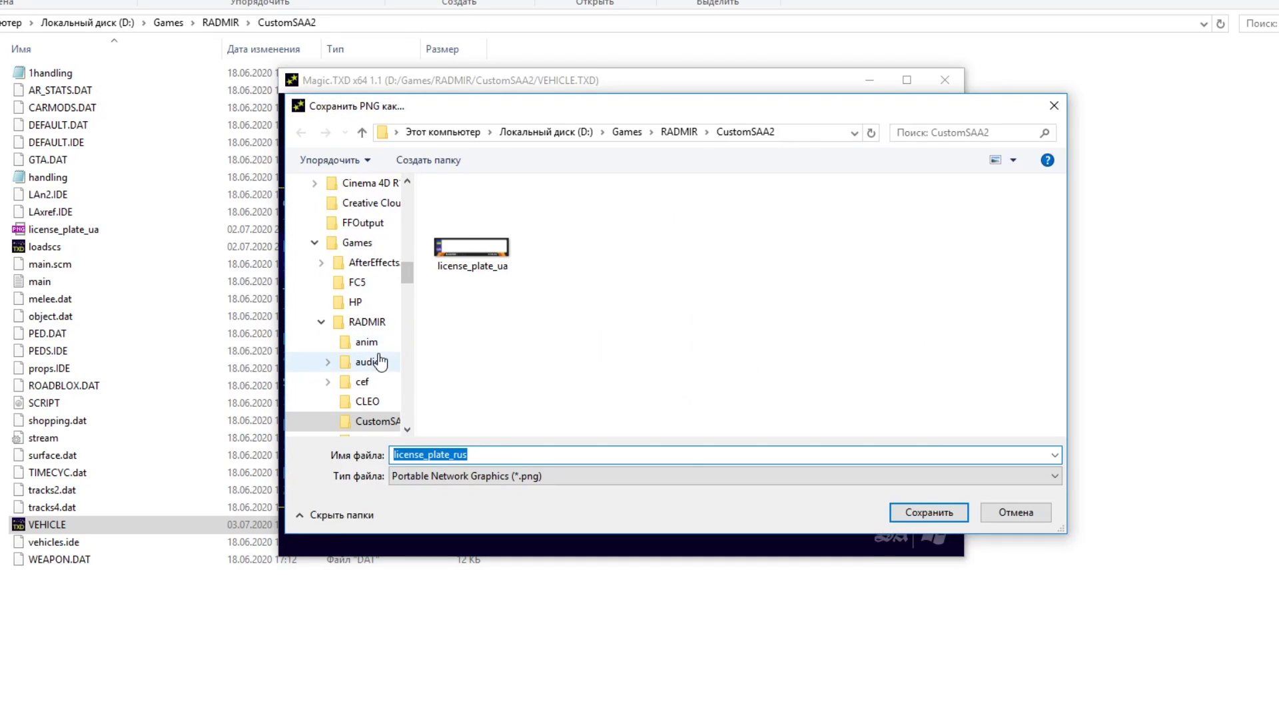
click(918, 514)
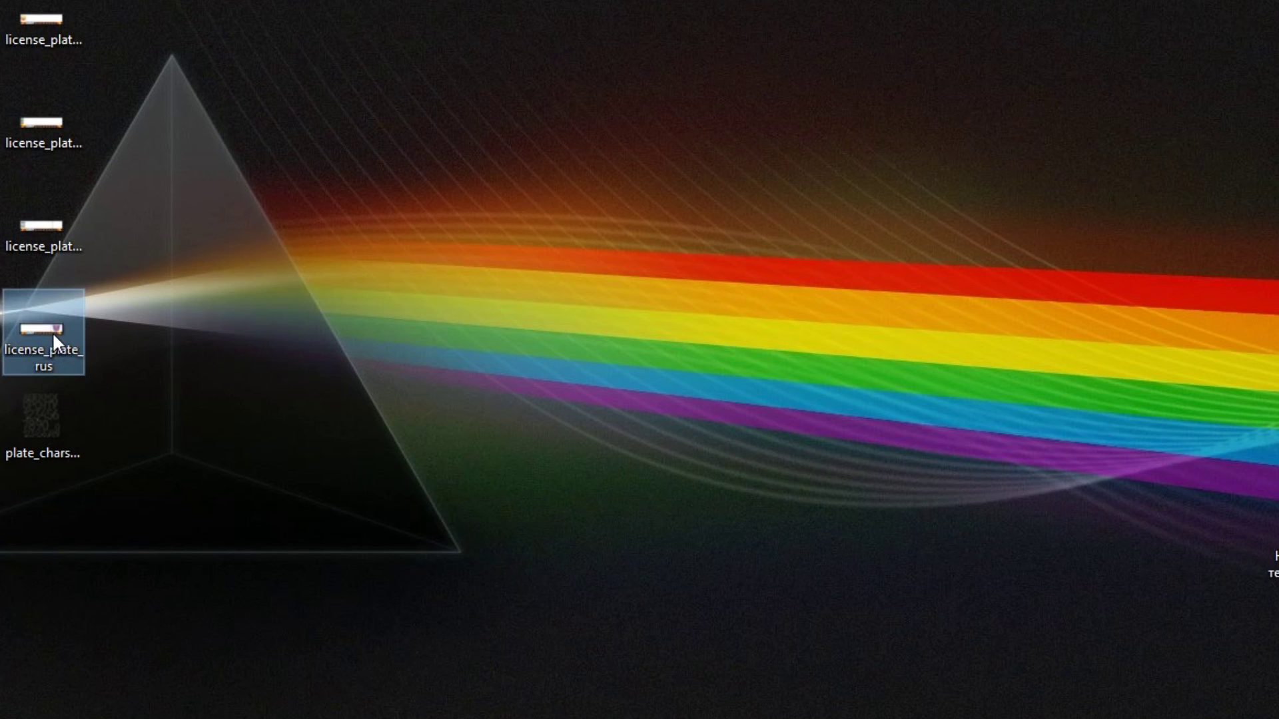
- Open the exported license_plate_rus image from the desktop in Photoshop
right_click(52, 332)
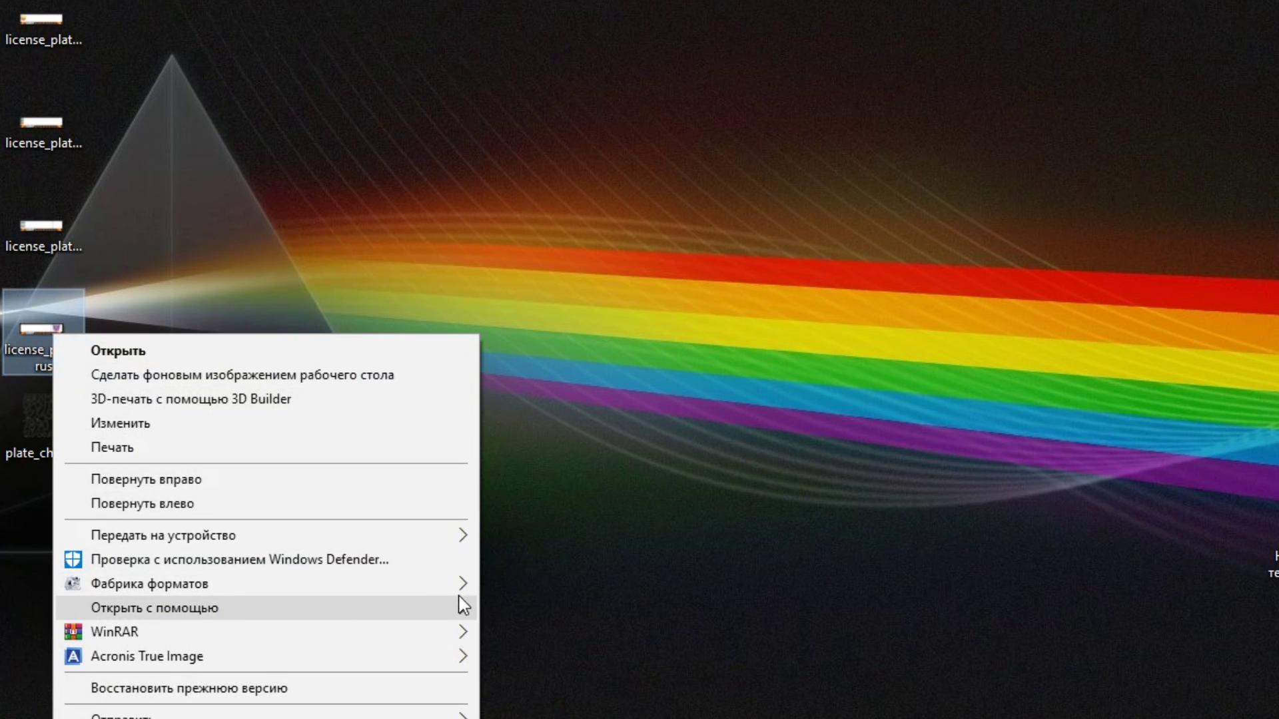
mouse_move(466, 608)
click(530, 608)
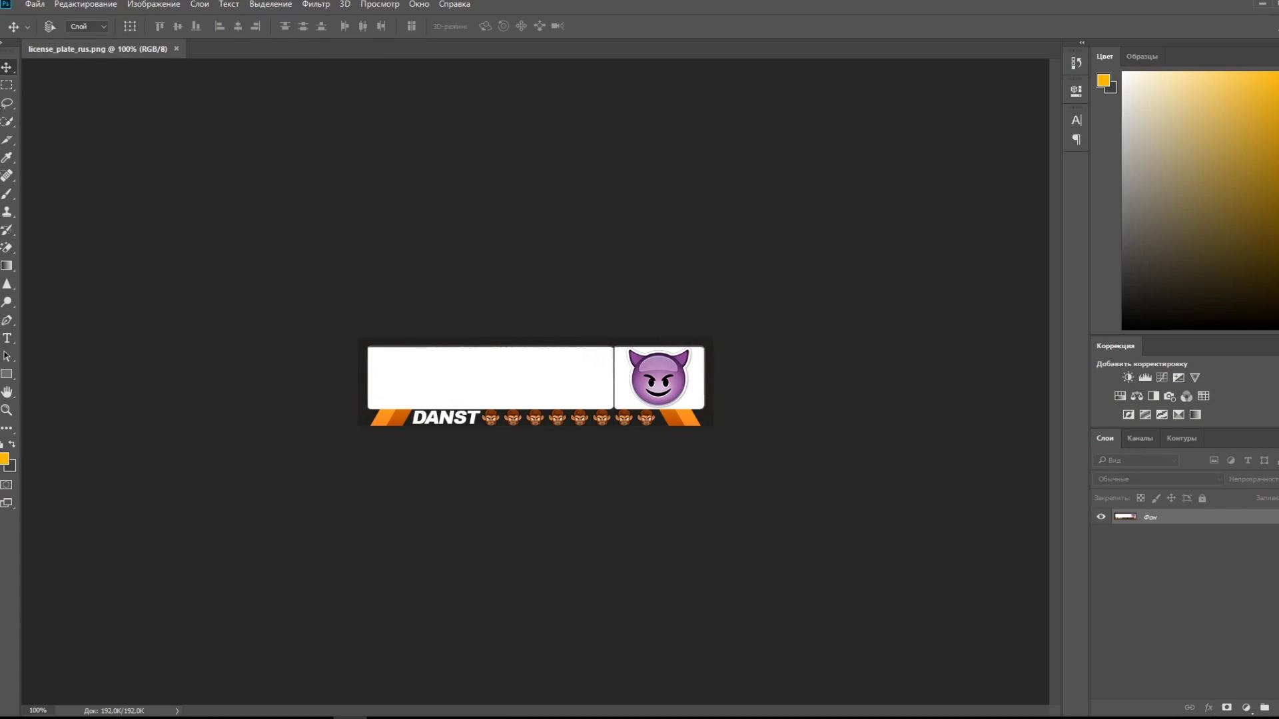
- Convert the plate image's locked background into a regular, editable layer
click(7, 85)
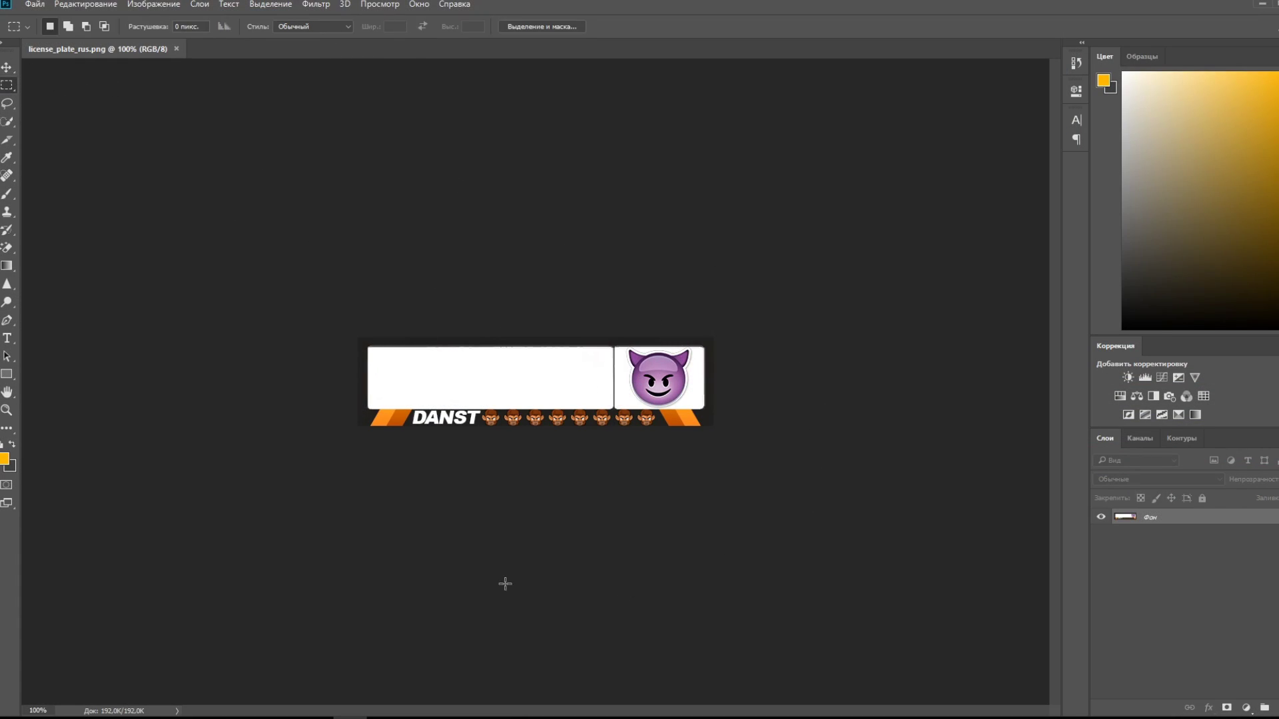
click(6, 67)
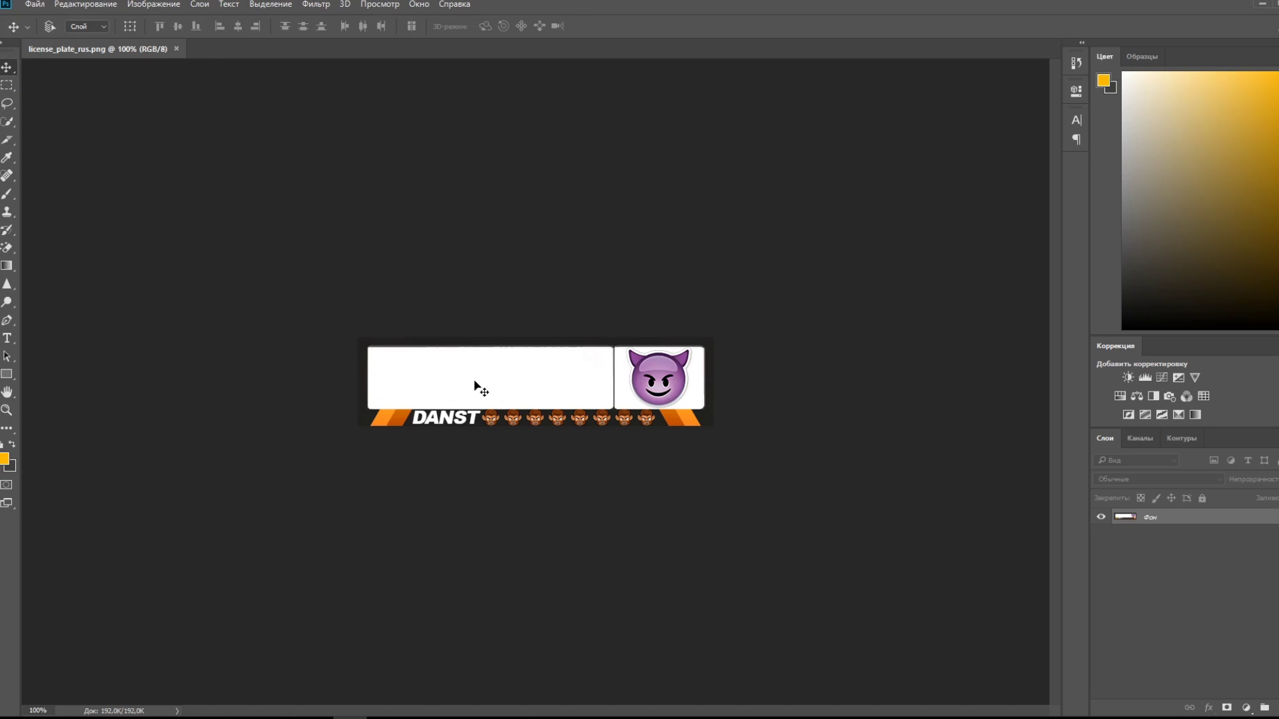
scroll(466, 400, up, 1)
scroll(411, 398, up, 2)
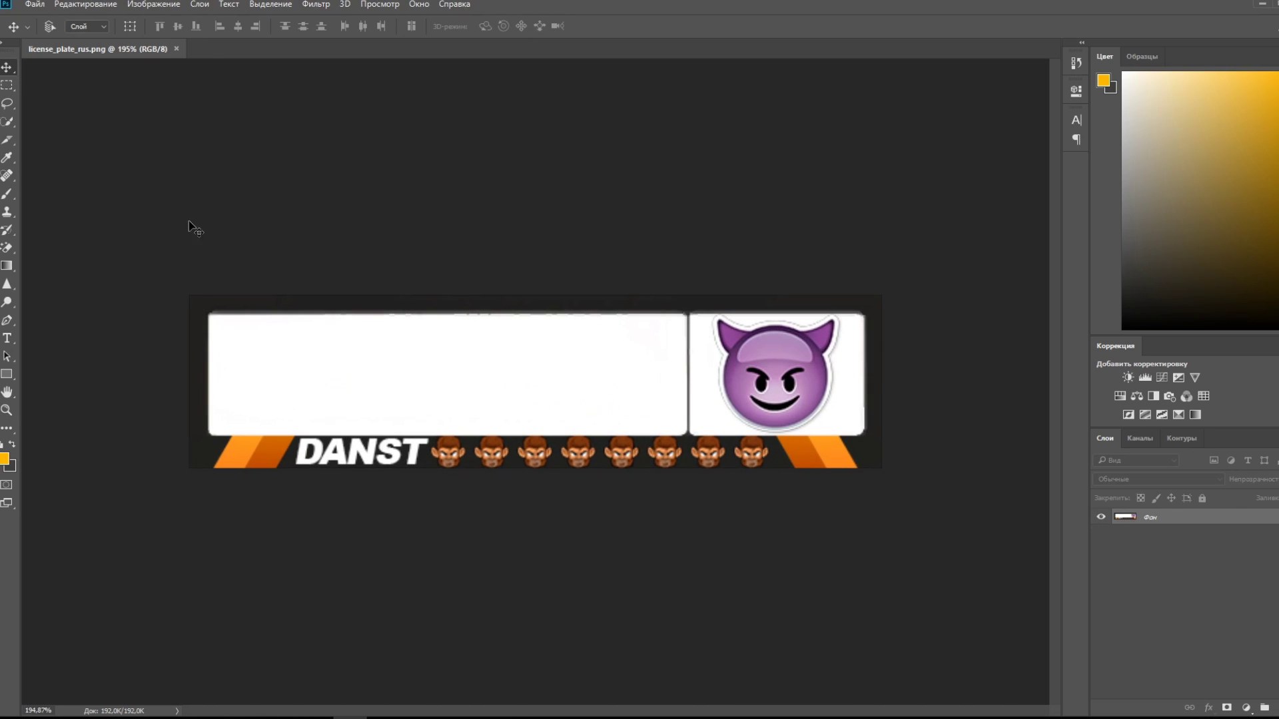
drag(393, 456, 635, 437)
key(Return)
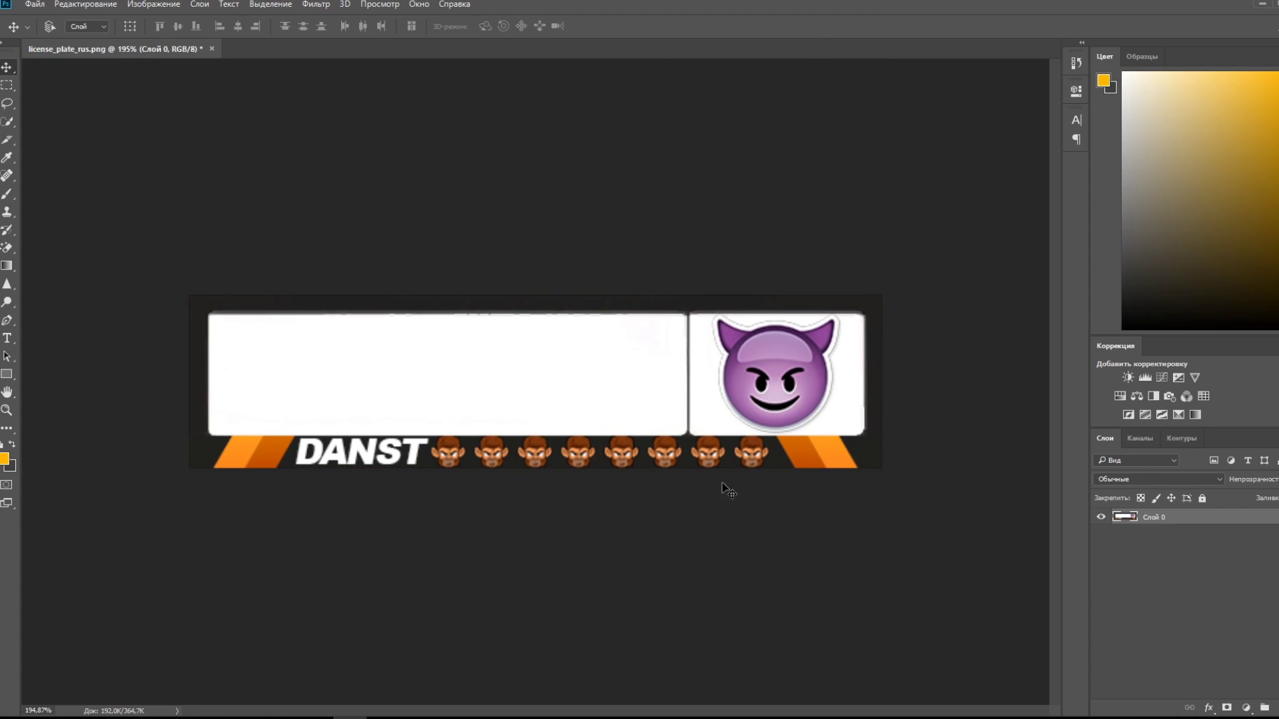
scroll(910, 398, down, 2)
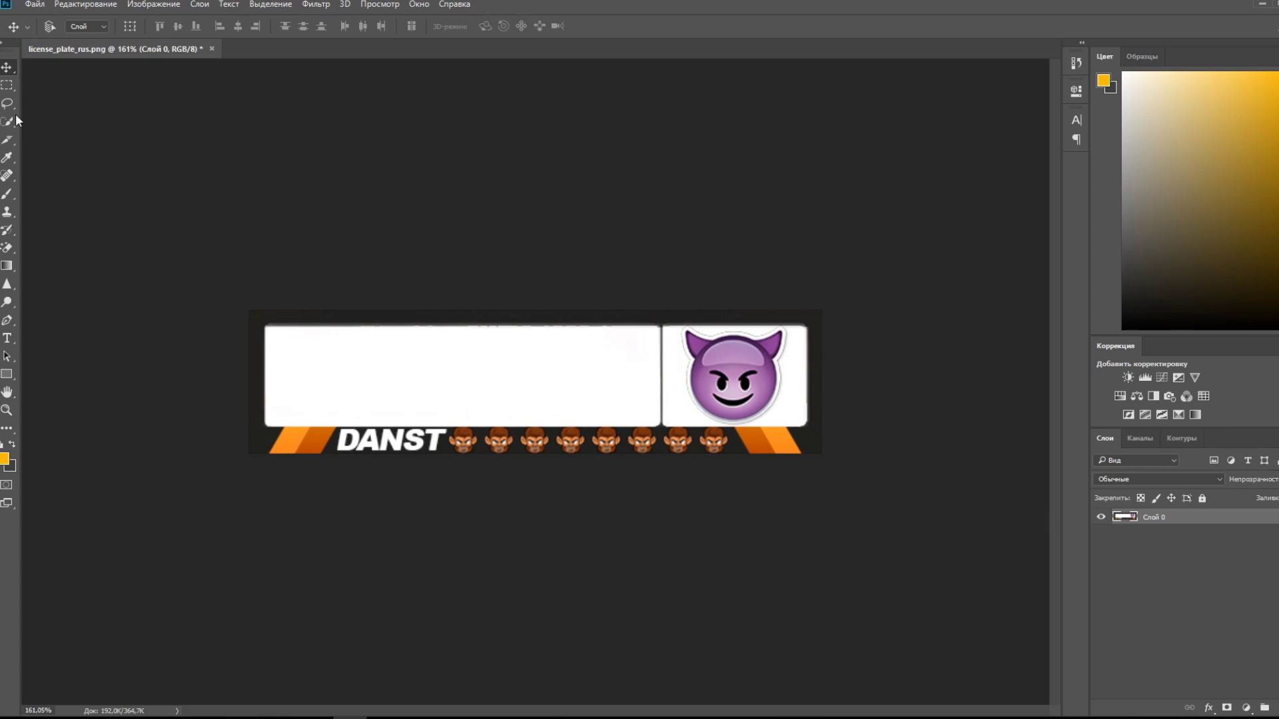
- Create a layer group and paint freehand bright green brush marks in the white area of the plate
click(7, 194)
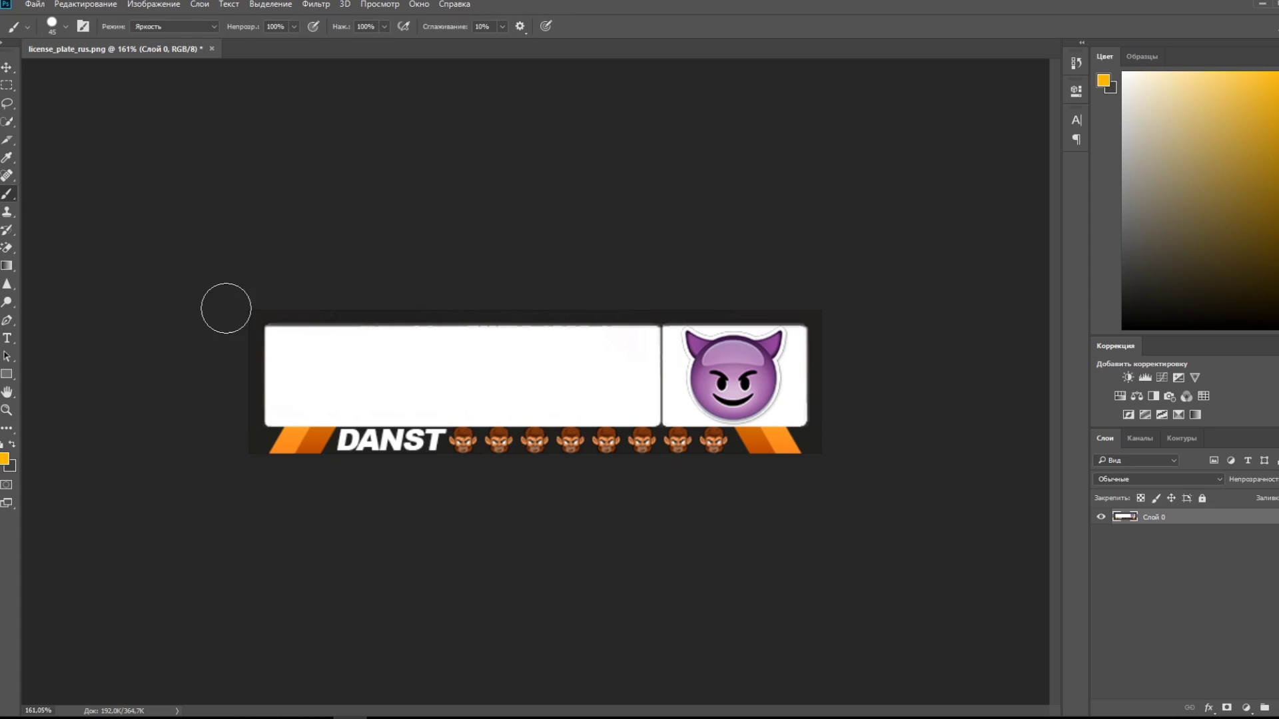
drag(317, 374, 333, 363)
key(ctrl+z)
click(1265, 708)
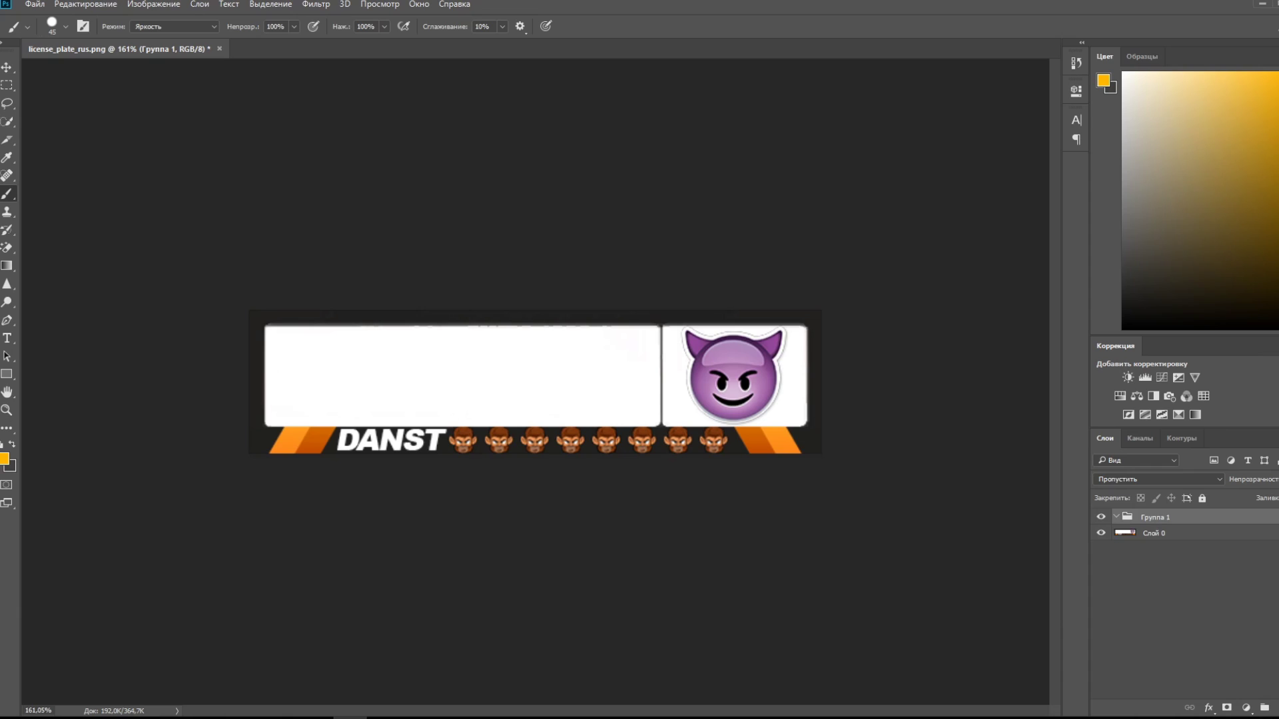
click(1278, 153)
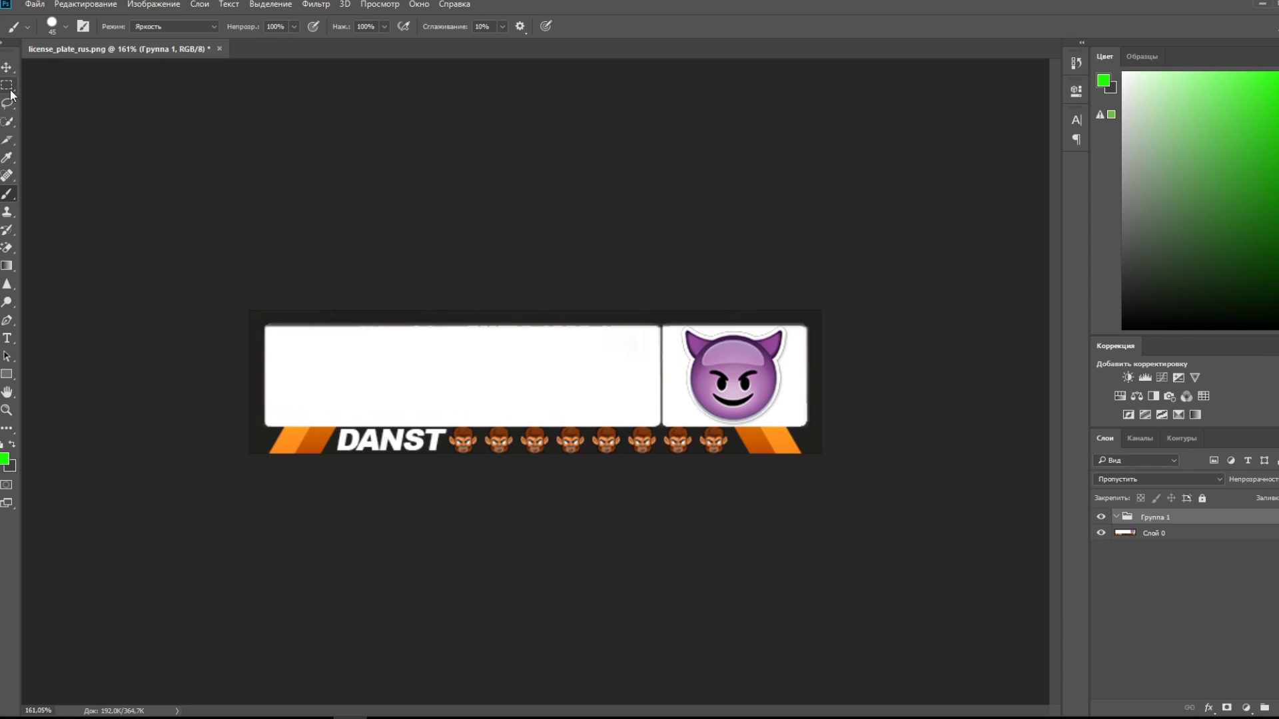
mouse_move(313, 399)
mouse_down()
mouse_move(386, 379)
mouse_move(296, 407)
mouse_up()
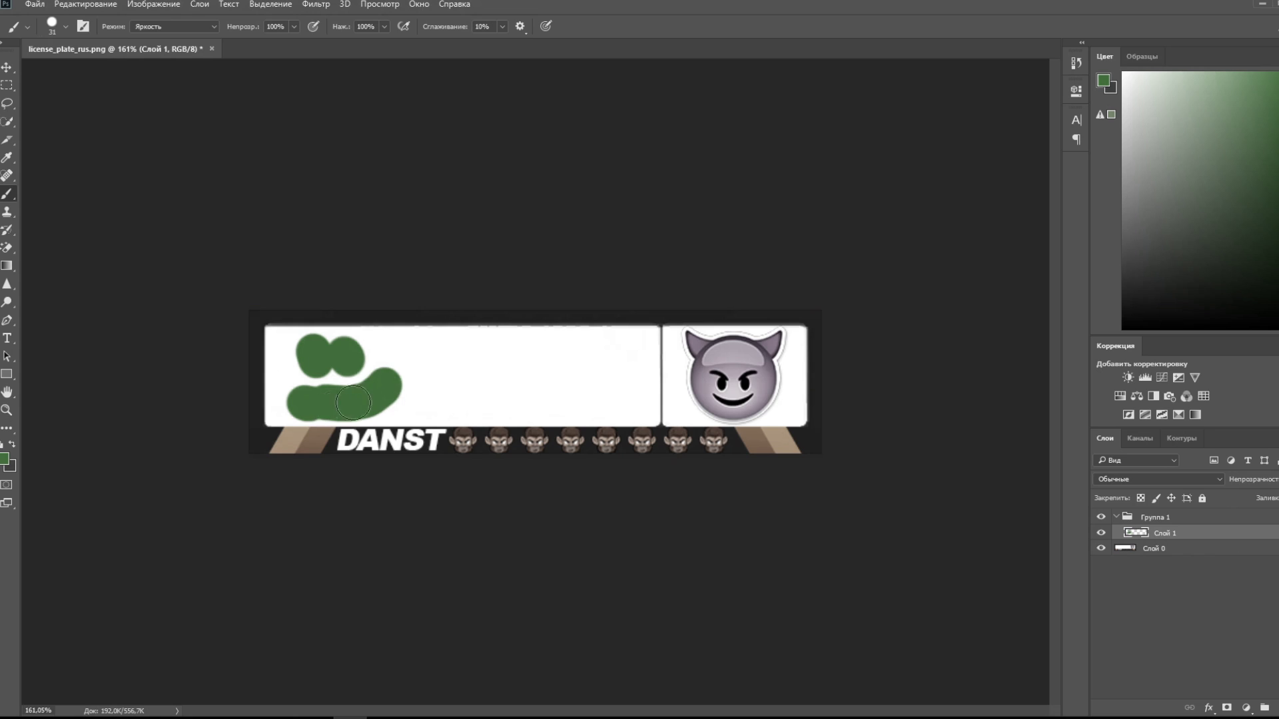
- Save the edited plate to the desktop as license_plate_rus in PNG format with large file size, replacing the existing file
click(35, 4)
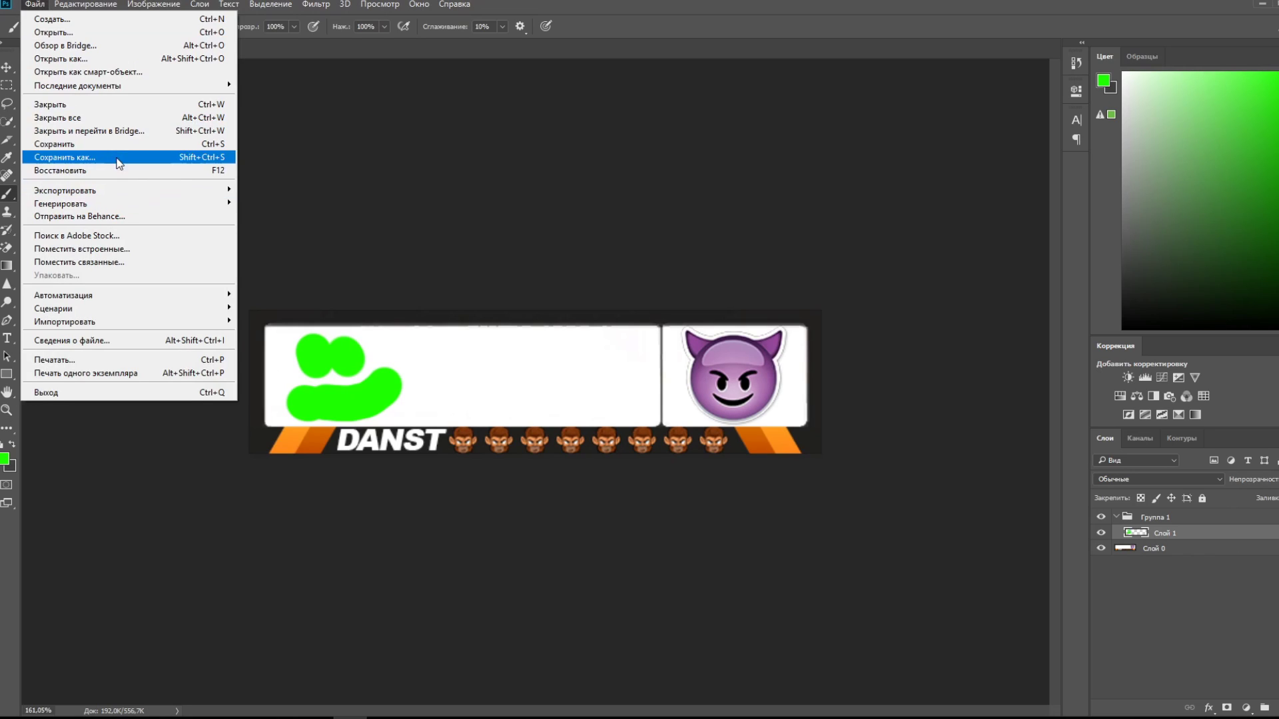
click(110, 144)
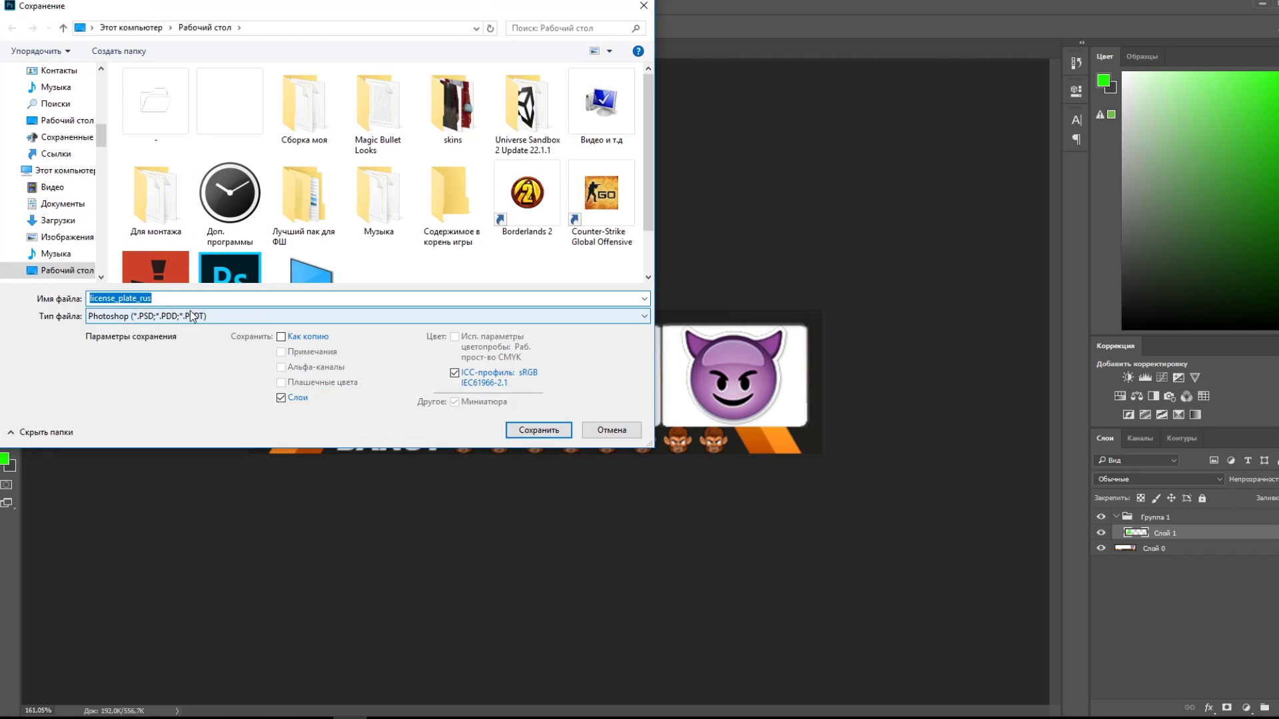
click(180, 315)
click(178, 497)
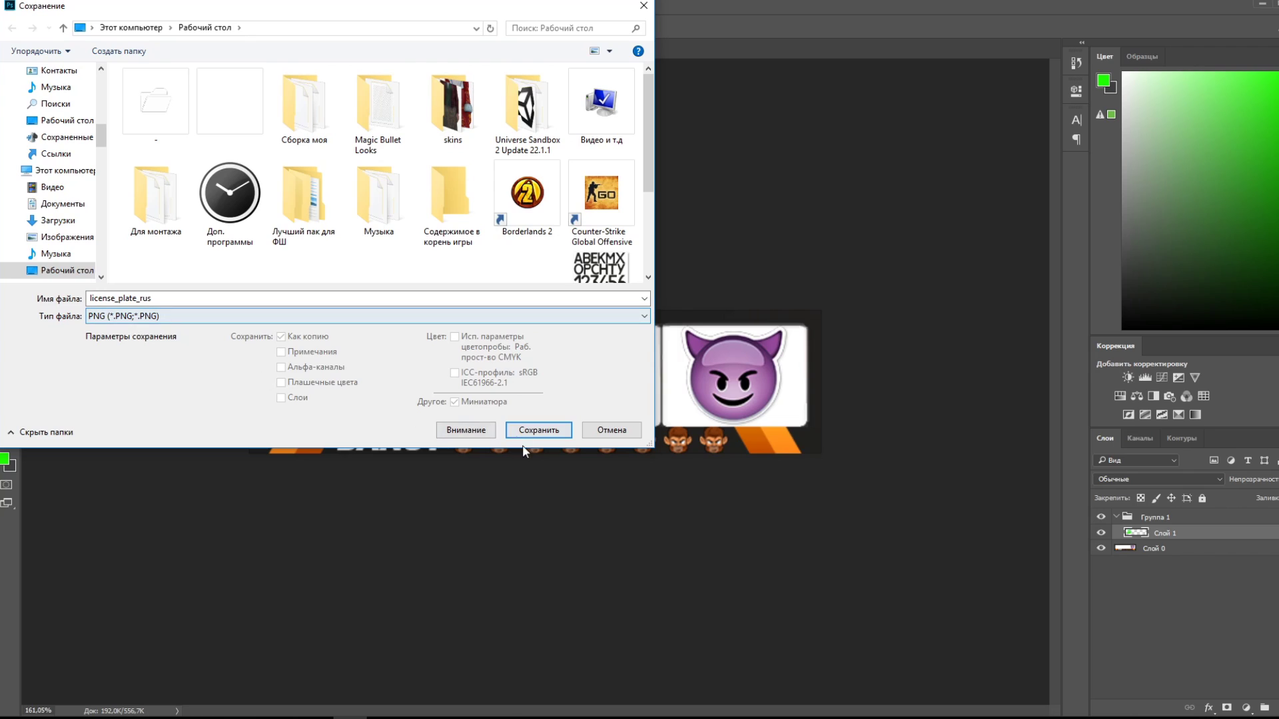
click(545, 433)
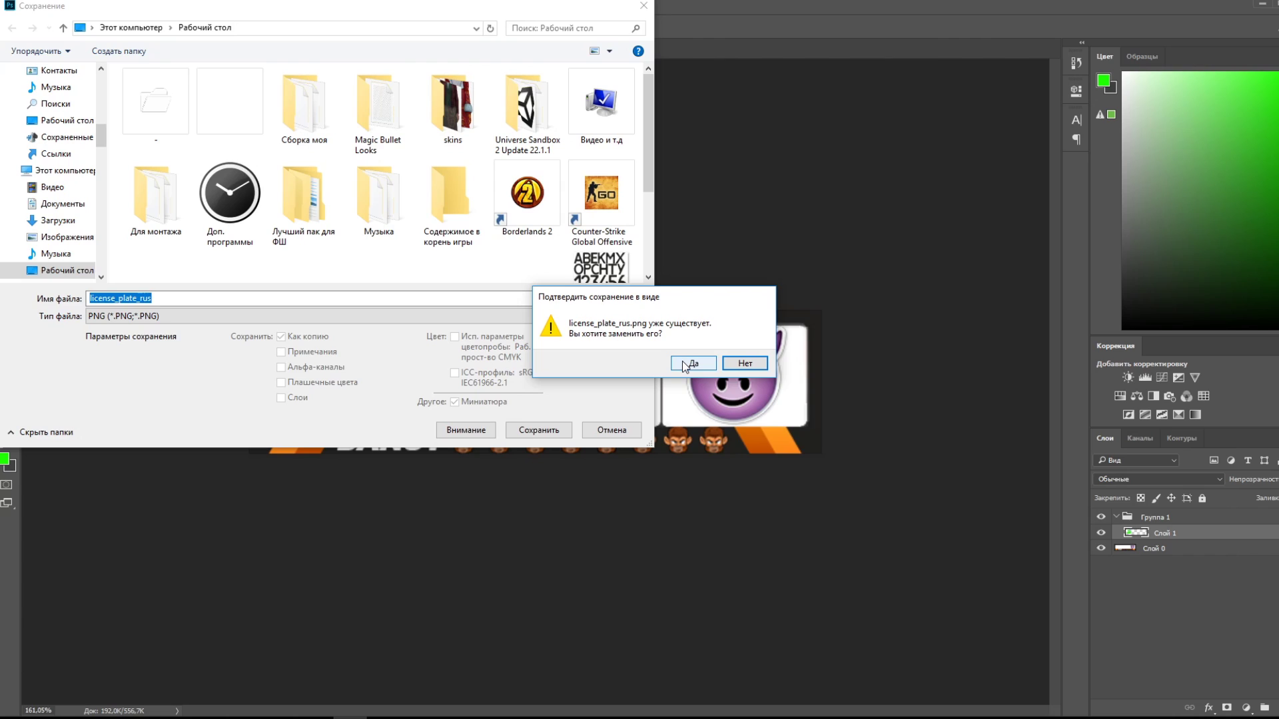
click(685, 366)
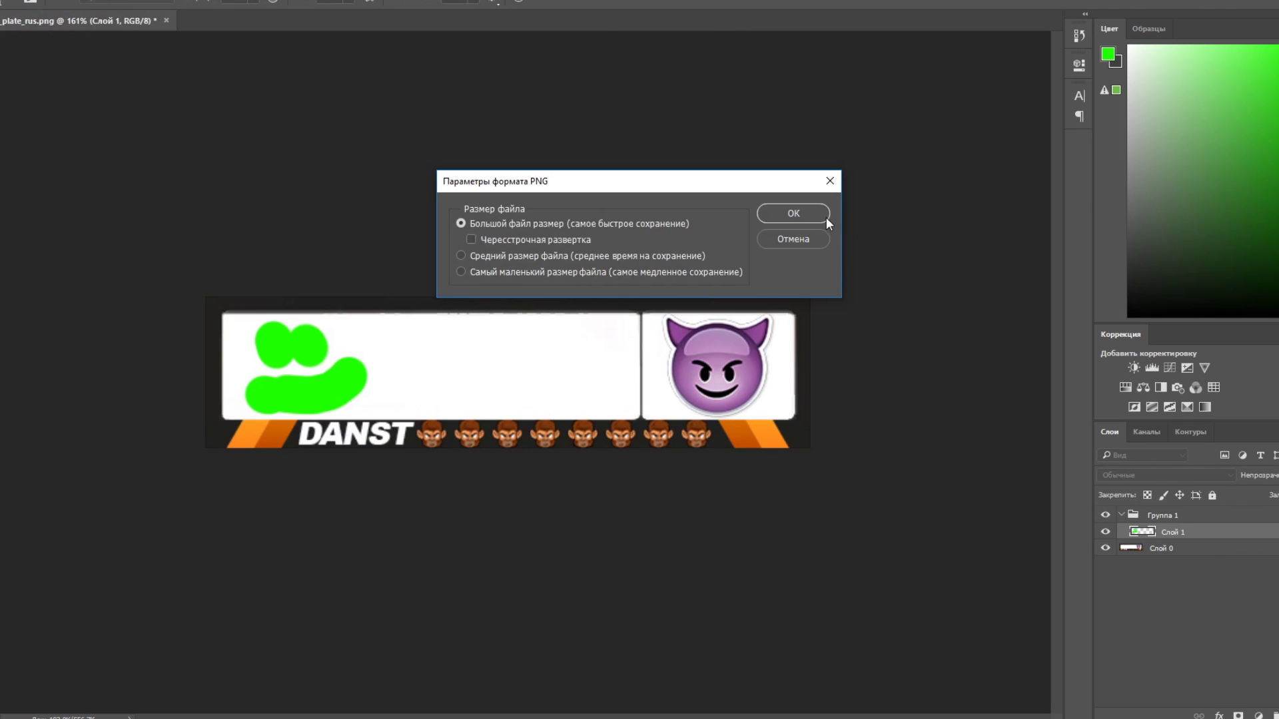
click(826, 217)
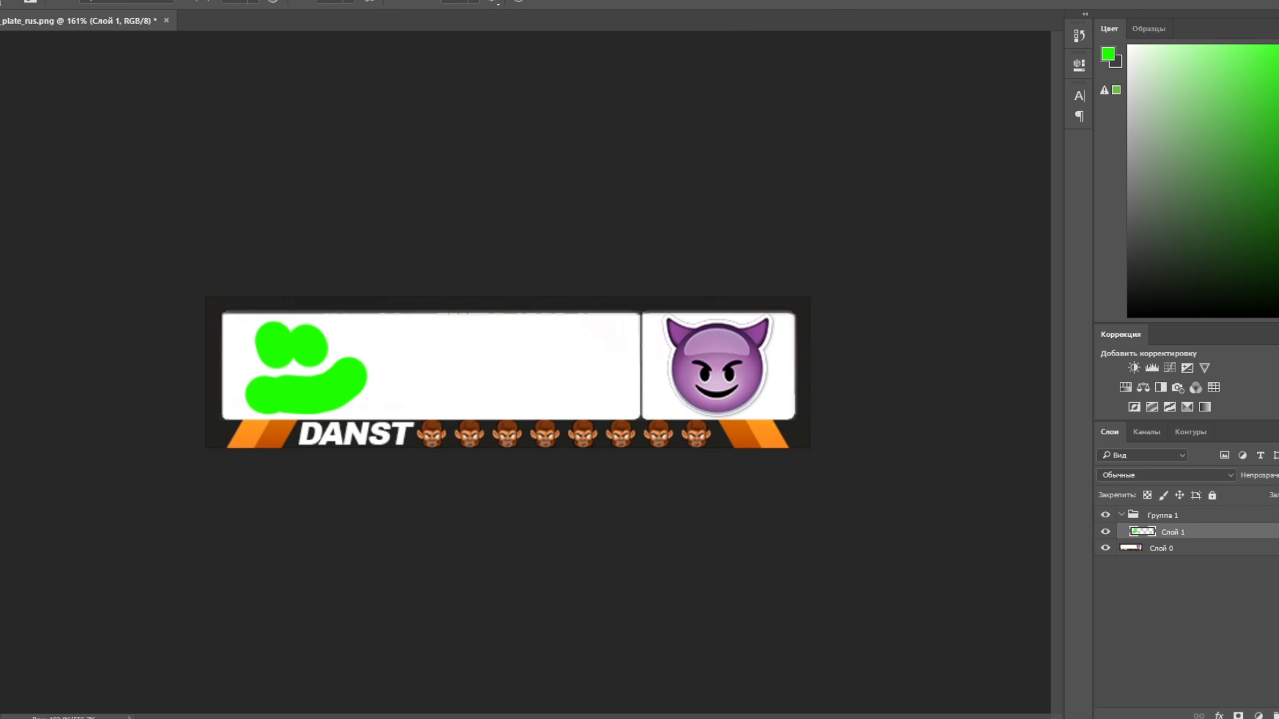
- Switch to Magic.TXD and examine the Russian and Kazakh license plate and character set textures
key(alt+Tab)
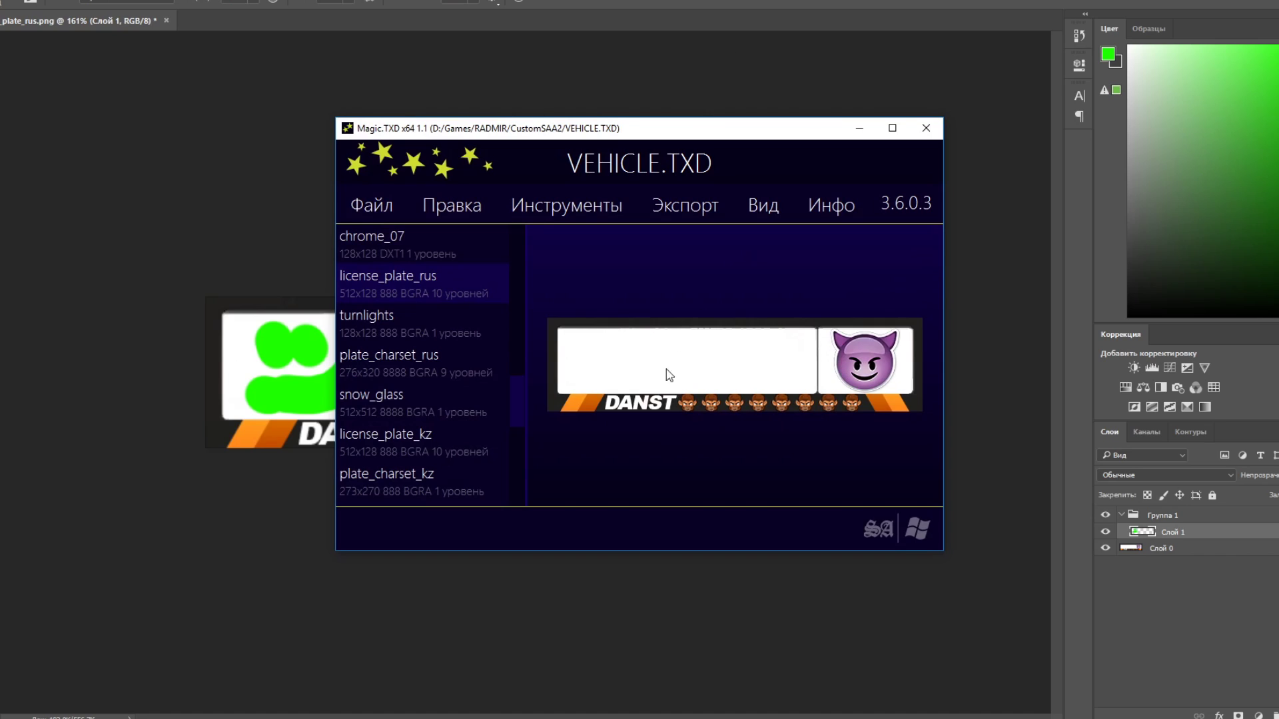
click(413, 279)
click(432, 475)
click(409, 436)
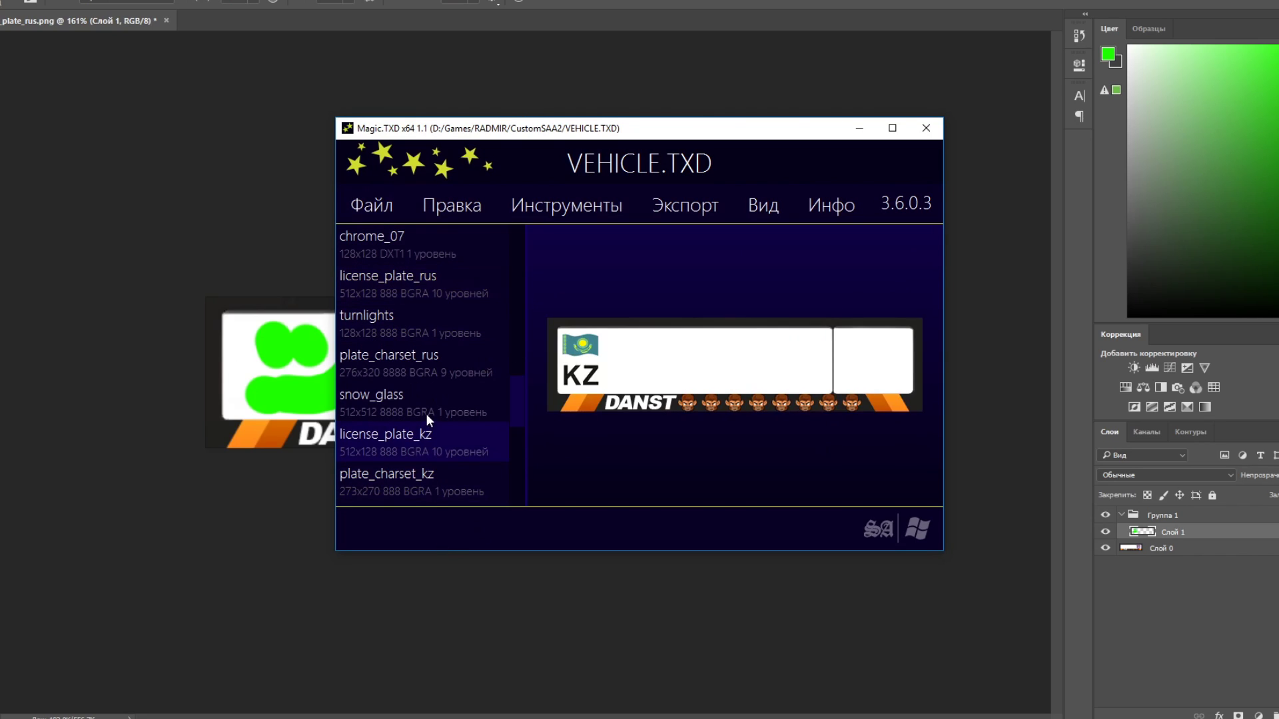
scroll(426, 413, down, 2)
scroll(433, 320, up, 2)
click(424, 369)
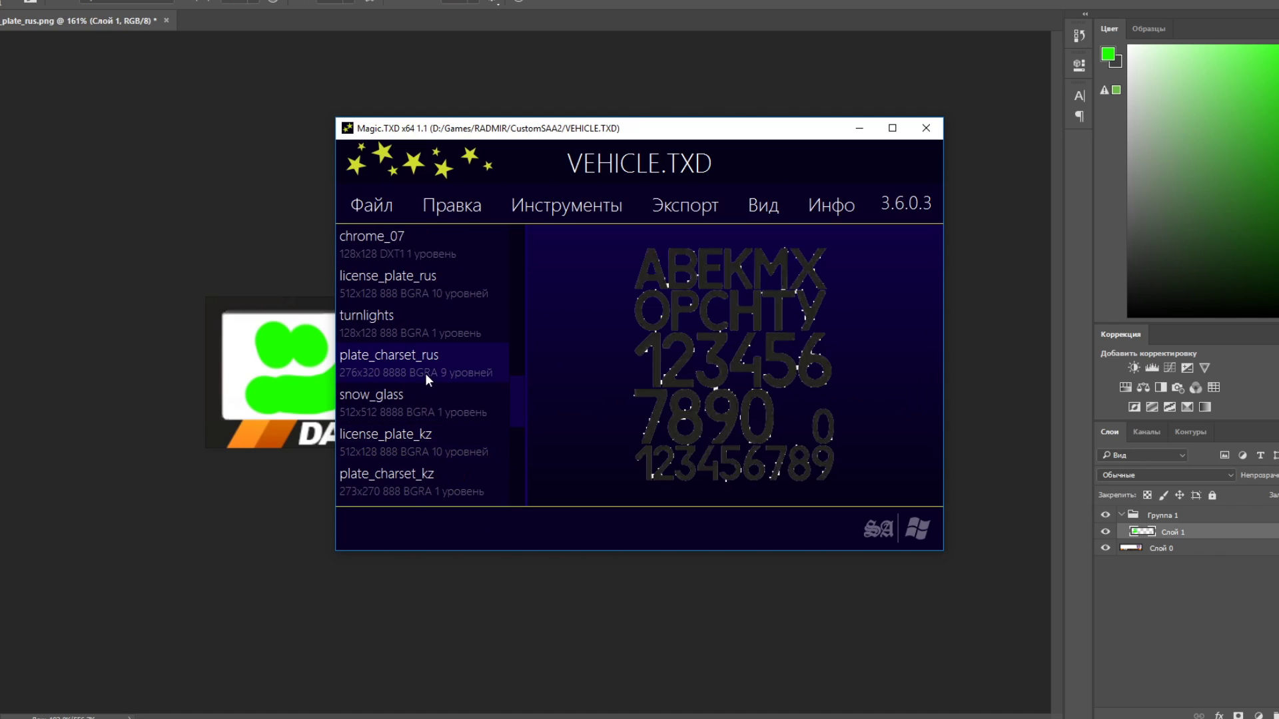
scroll(430, 363, up, 2)
scroll(418, 380, down, 1)
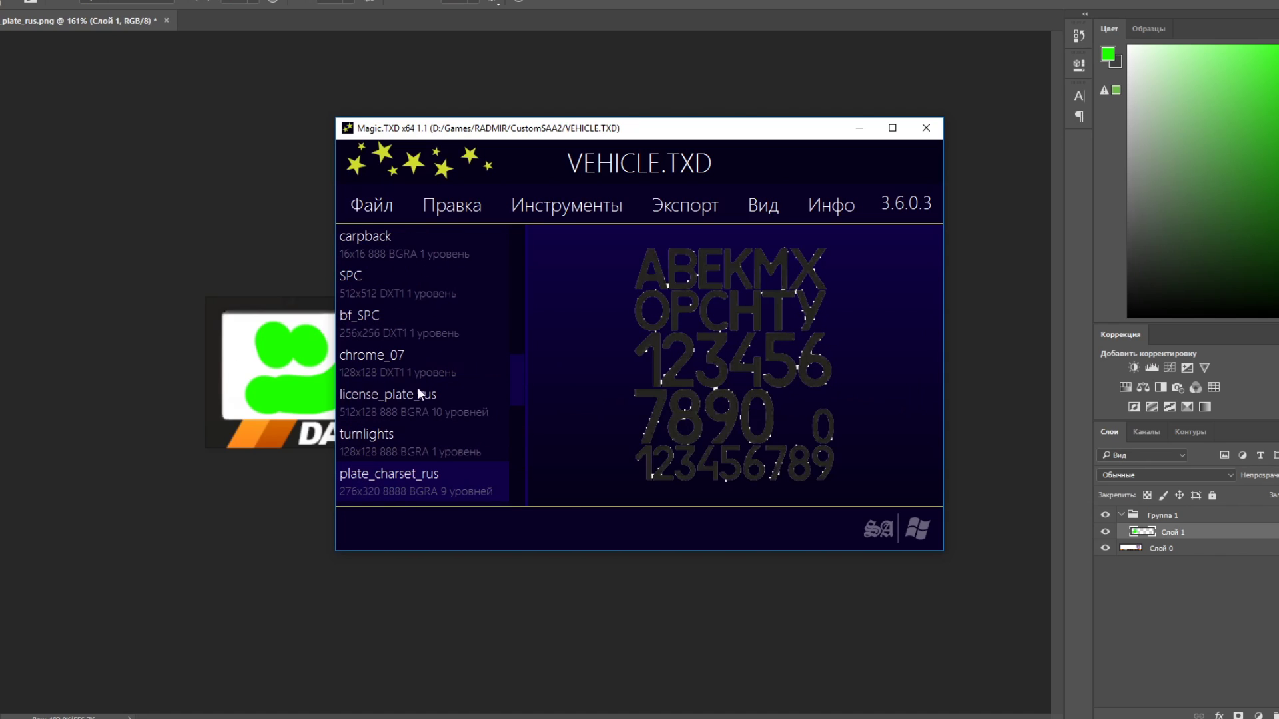
- Replace the license_plate_rus texture in the archive with the edited PNG plate image
click(422, 411)
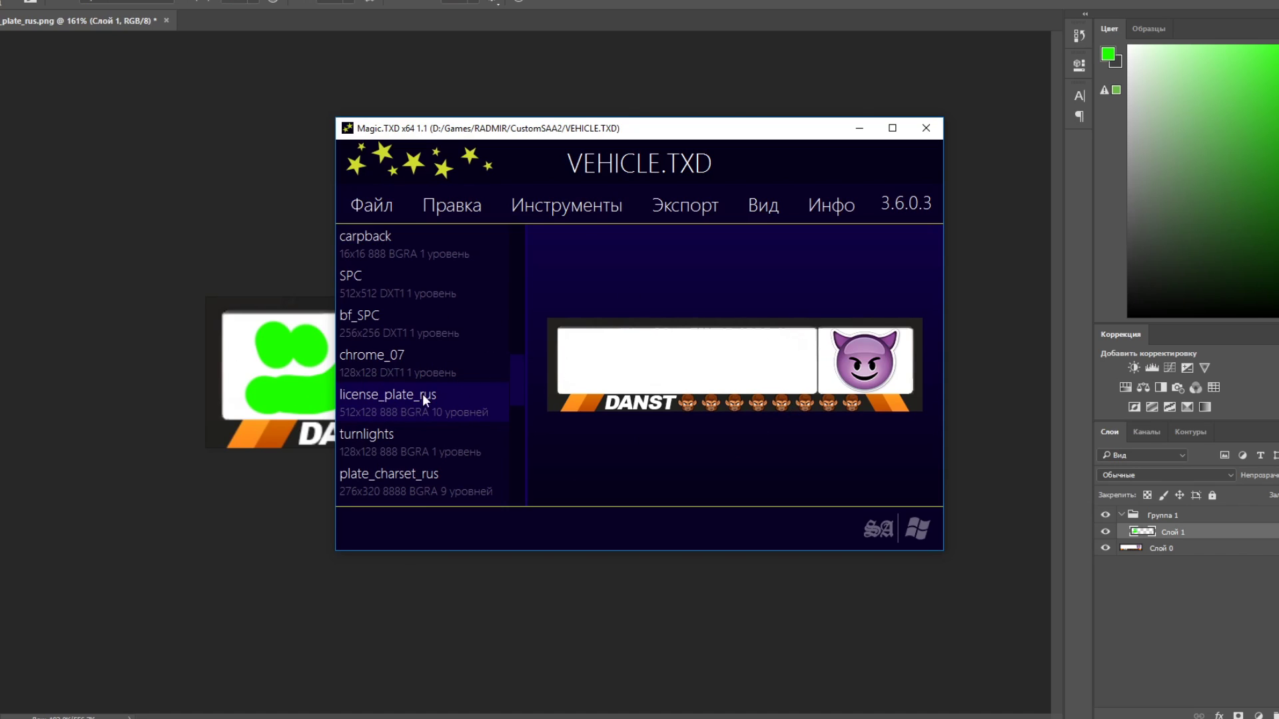
click(477, 206)
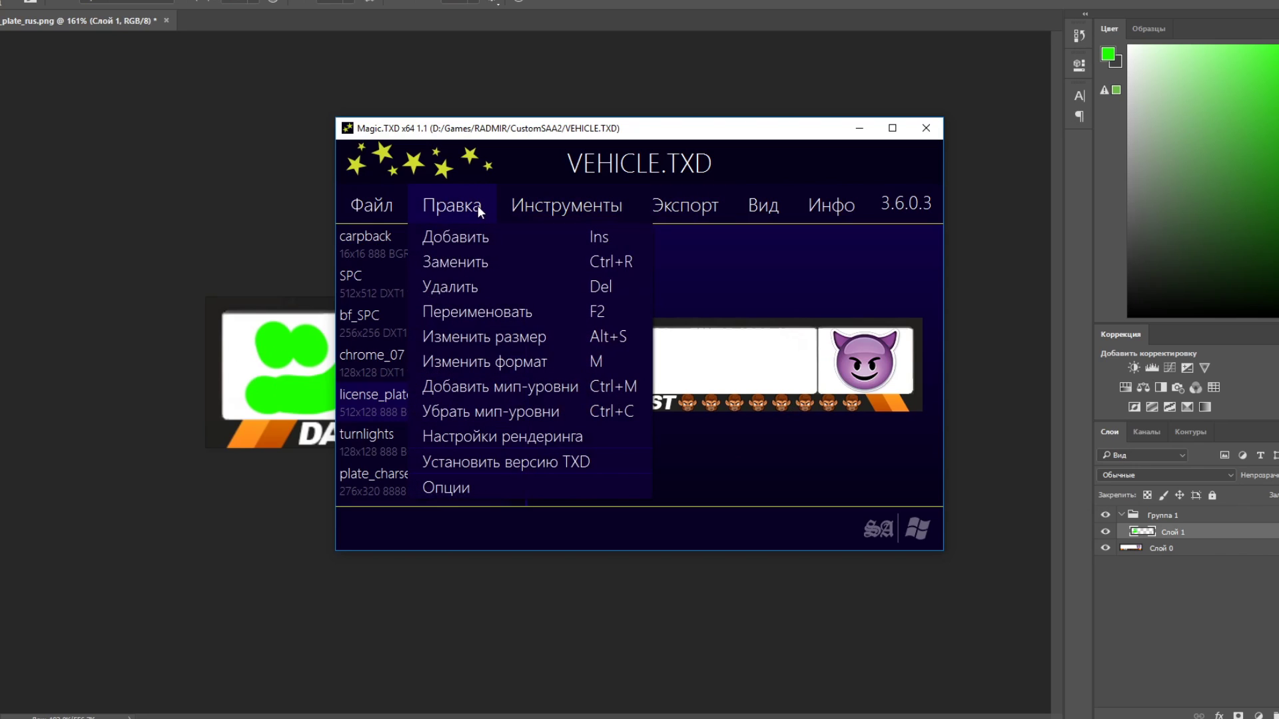
click(454, 261)
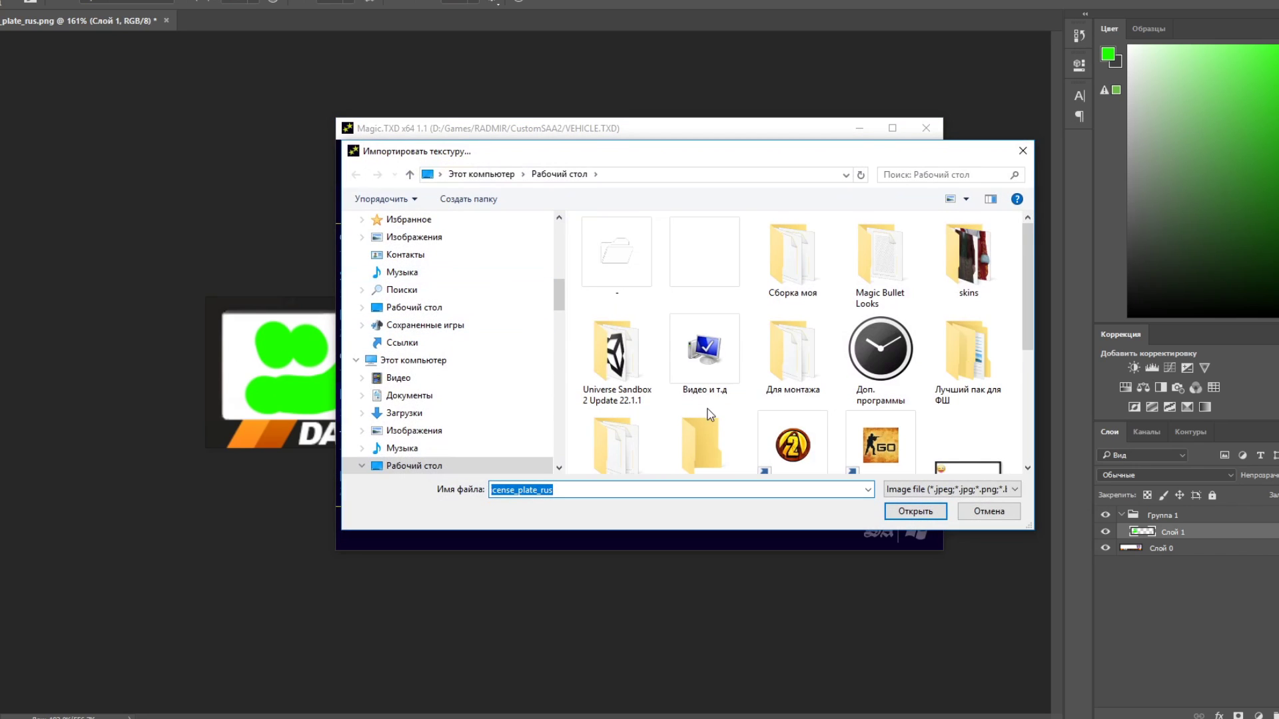
scroll(619, 399, down, 3)
click(413, 431)
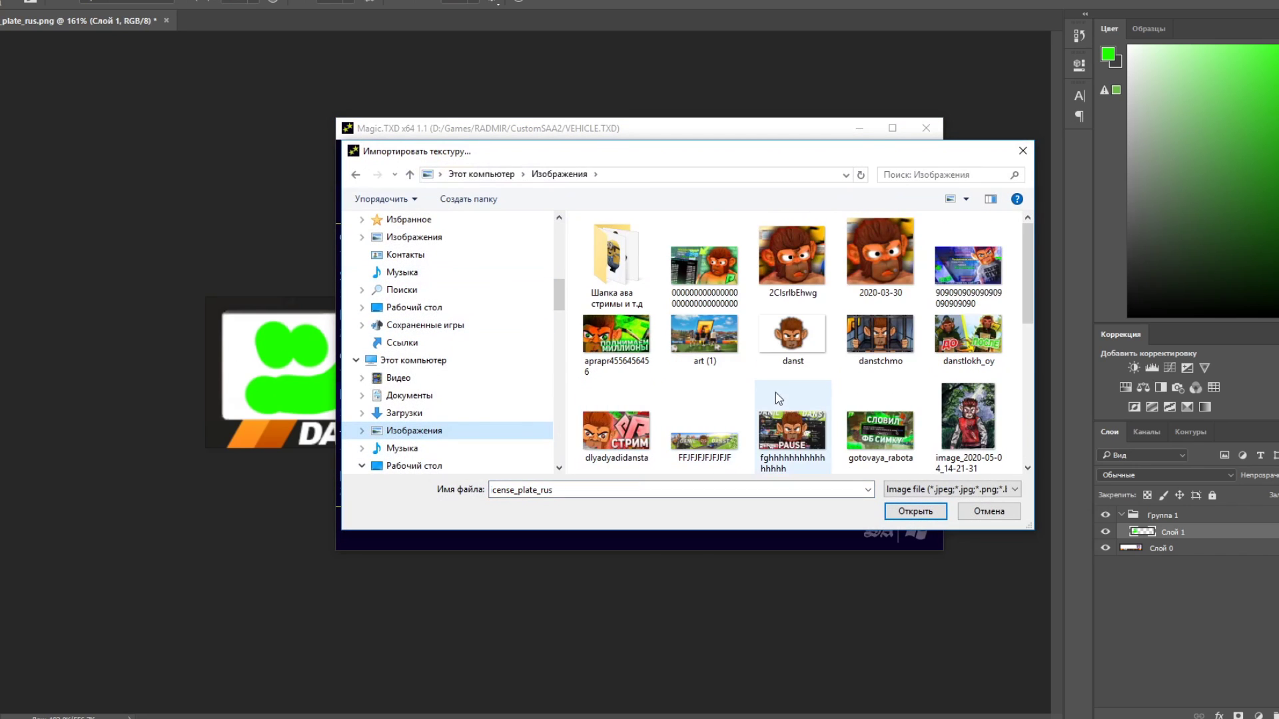
scroll(775, 393, down, 5)
double_click(968, 260)
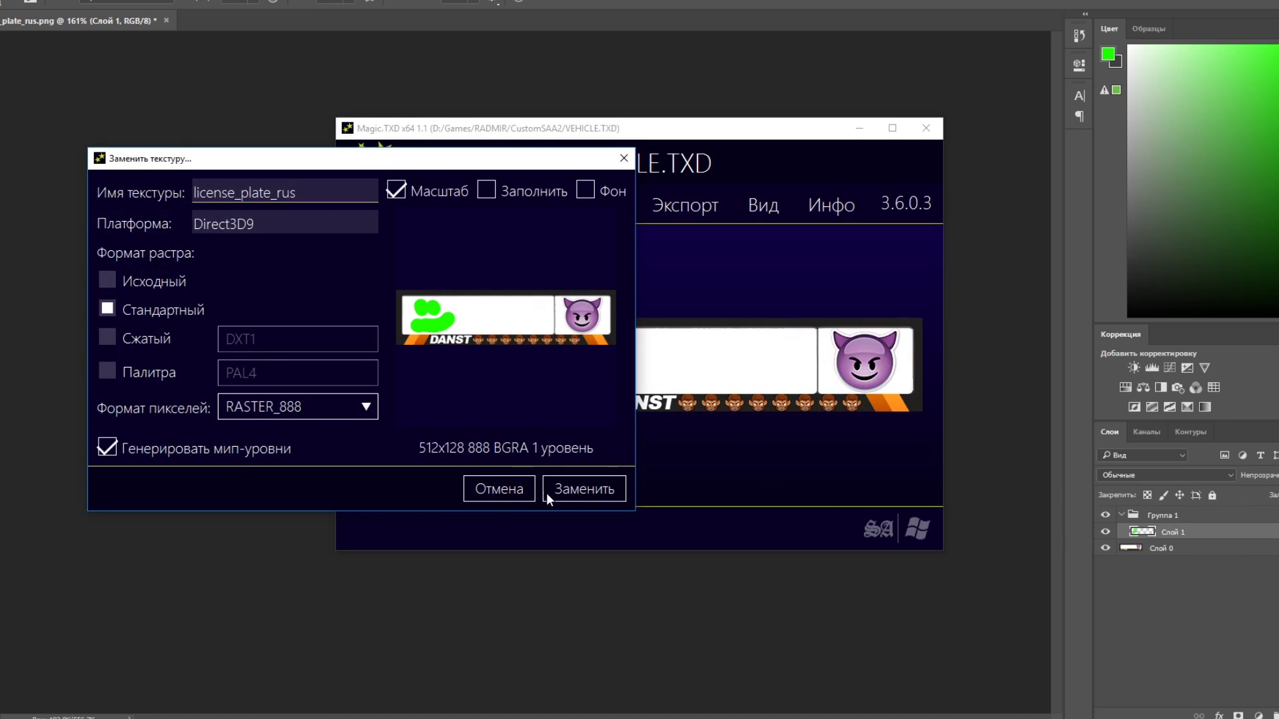
click(583, 488)
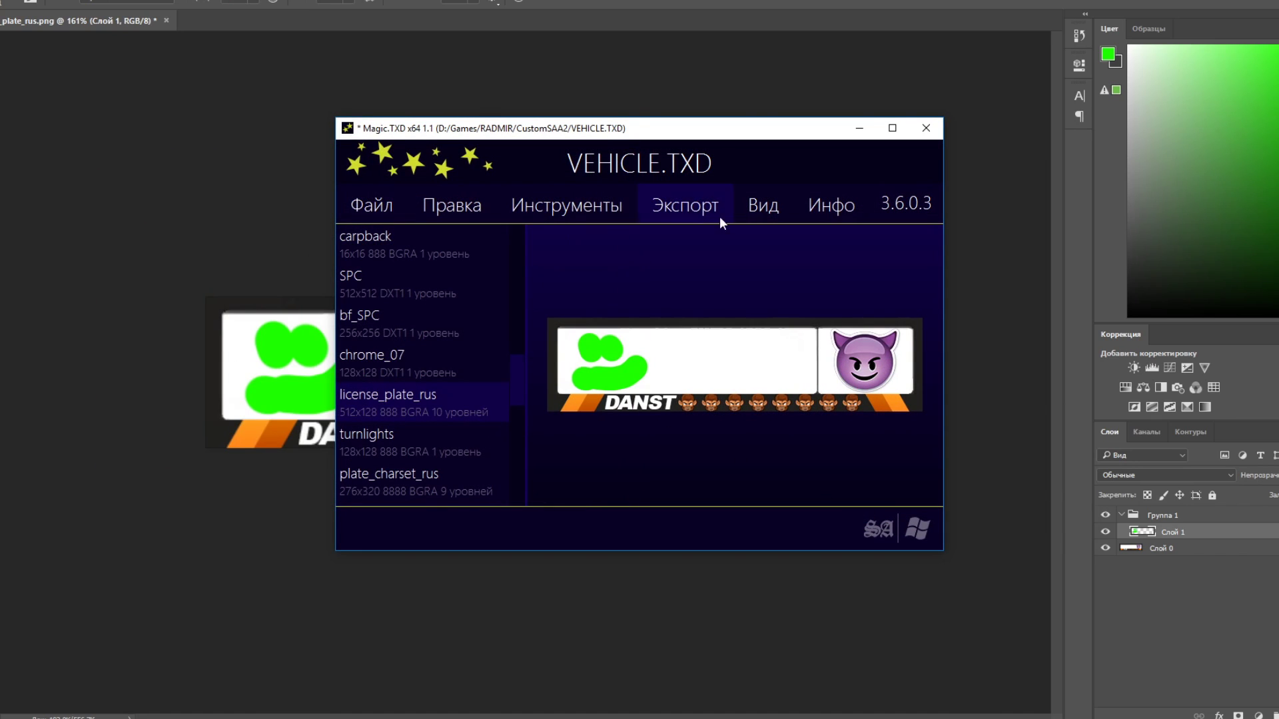
- Close the VEHICLE.TXD archive, saving its changes, and exit Photoshop
click(926, 128)
click(570, 368)
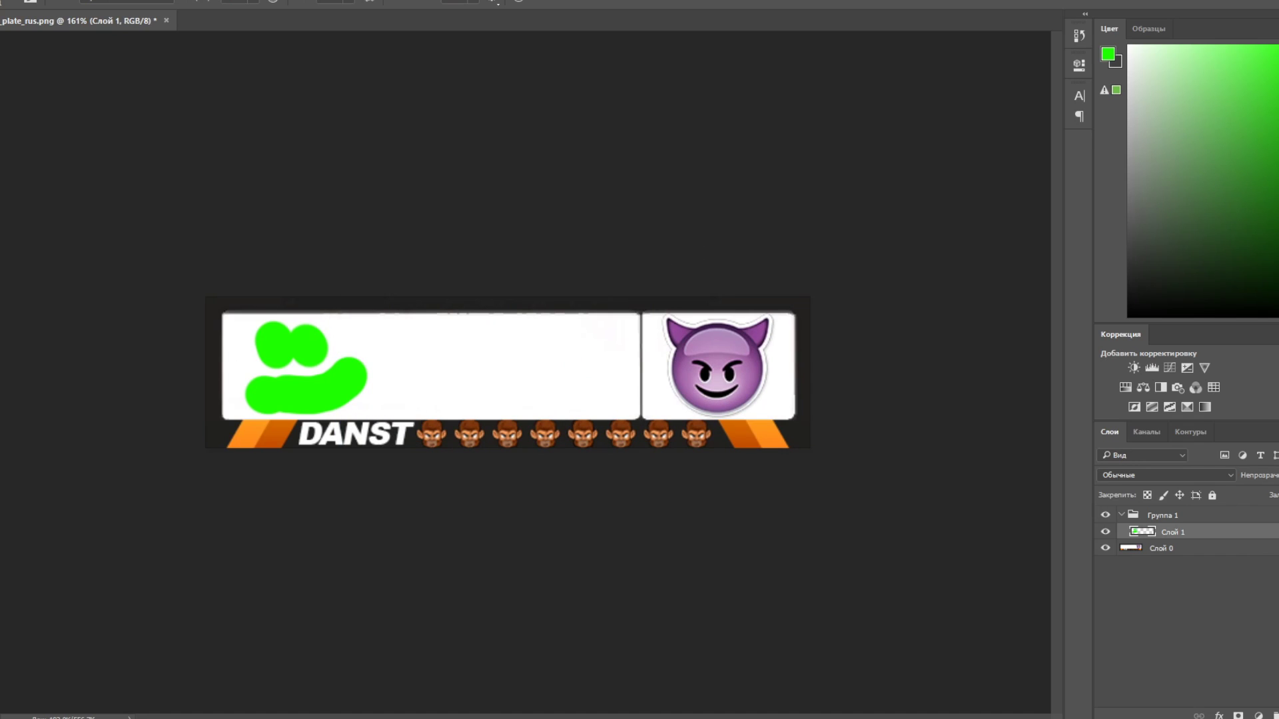
key(ctrl+q)
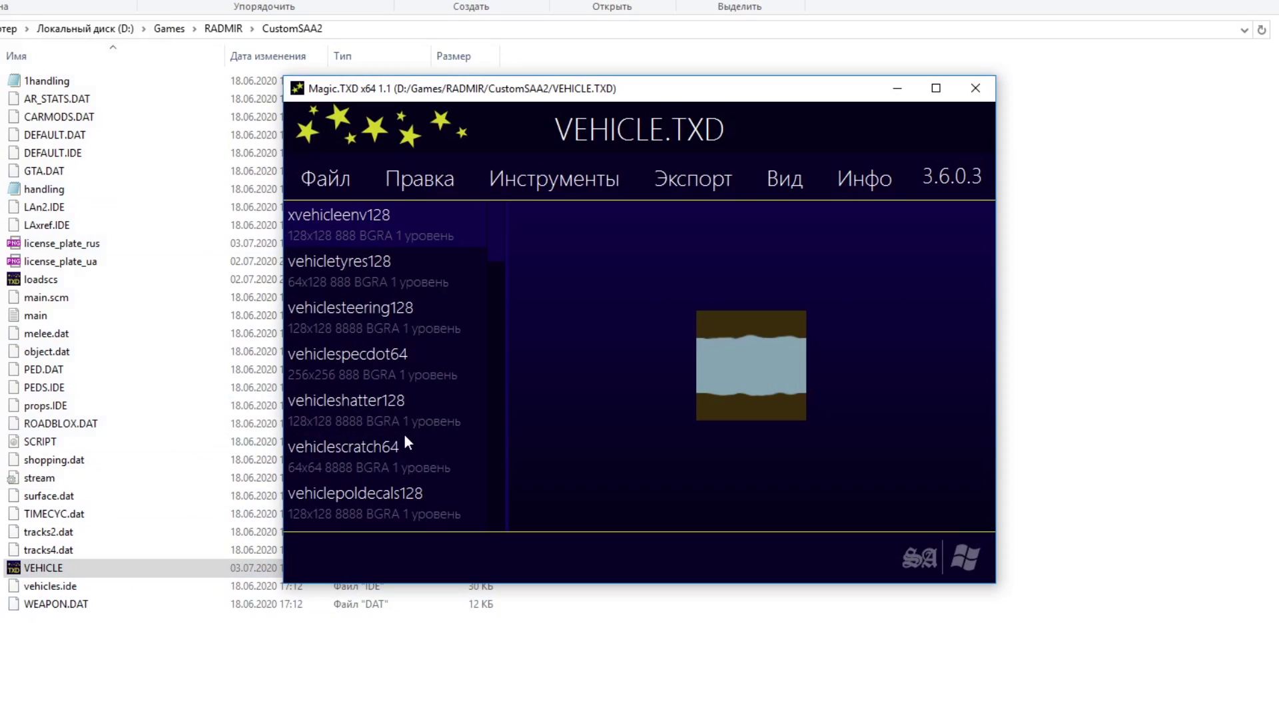
- Examine the license plate and character set textures in VEHICLE.TXD, from license_plate_rus through plate_charset_police
scroll(398, 496, up, 5)
scroll(394, 485, down, 5)
click(373, 373)
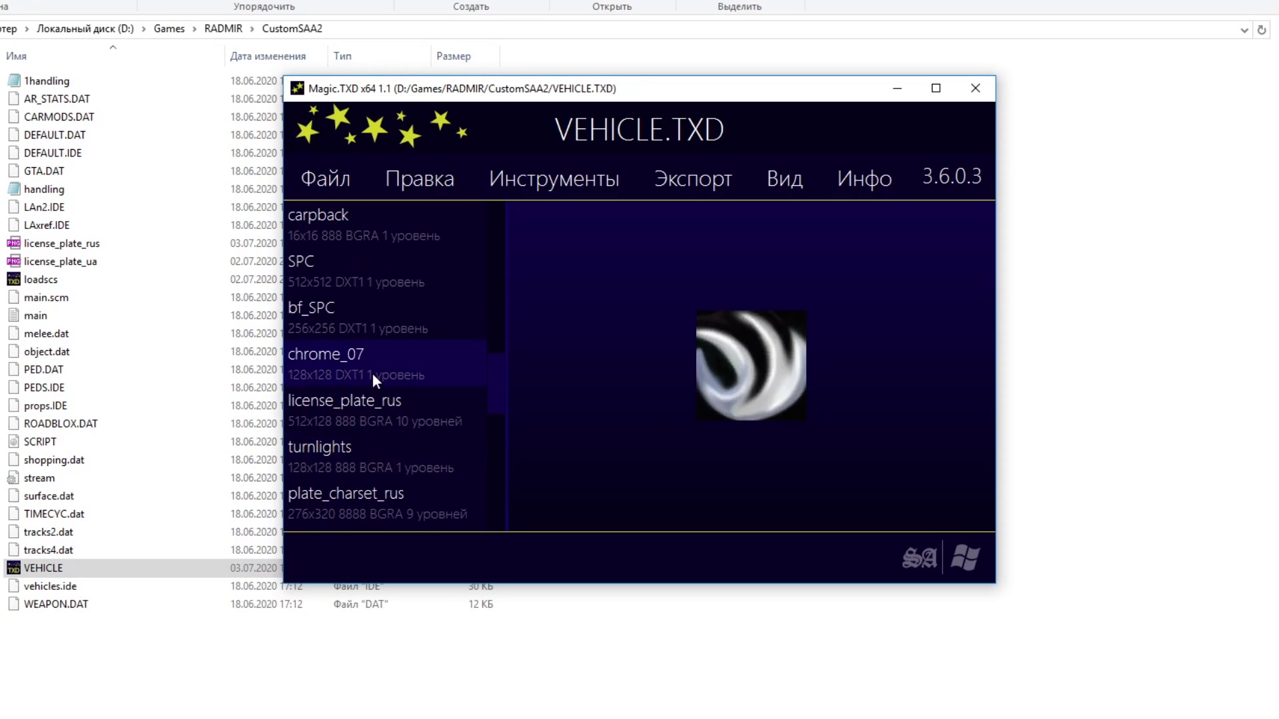
click(393, 443)
scroll(400, 480, down, 3)
scroll(401, 490, down, 3)
click(400, 496)
click(394, 460)
click(396, 505)
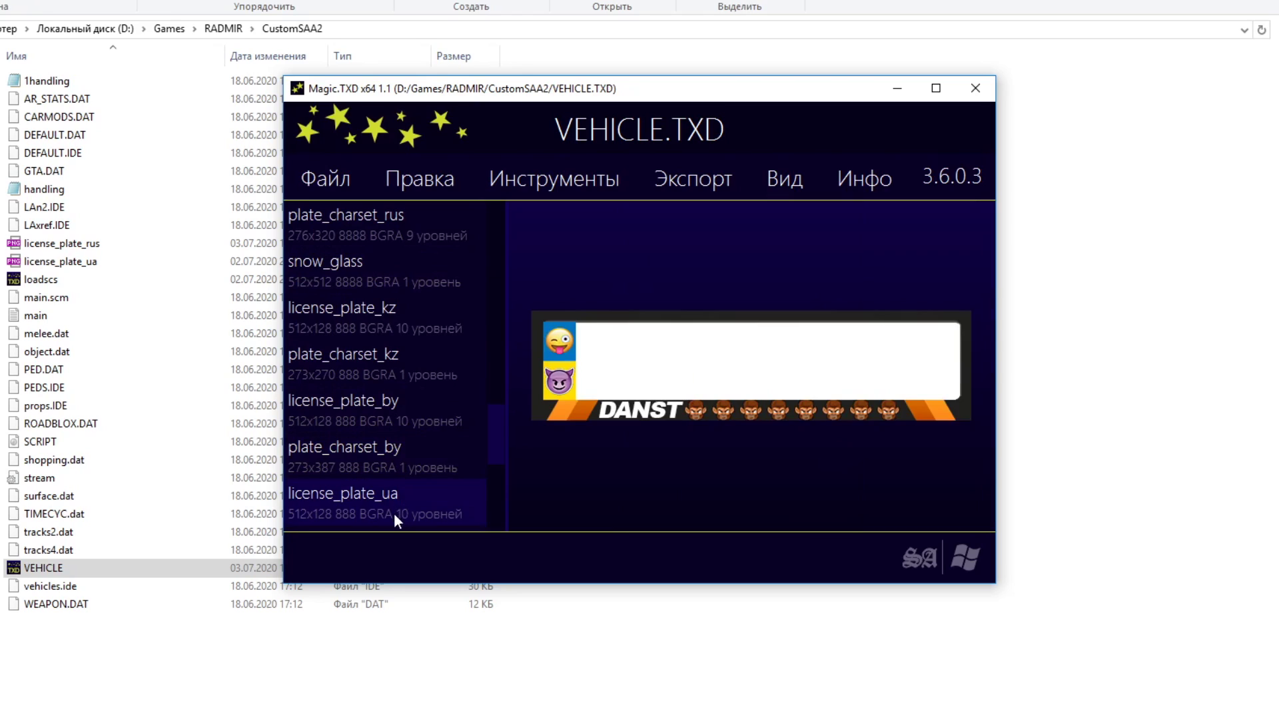
scroll(393, 513, down, 3)
click(392, 474)
click(398, 498)
scroll(398, 495, down, 3)
click(399, 497)
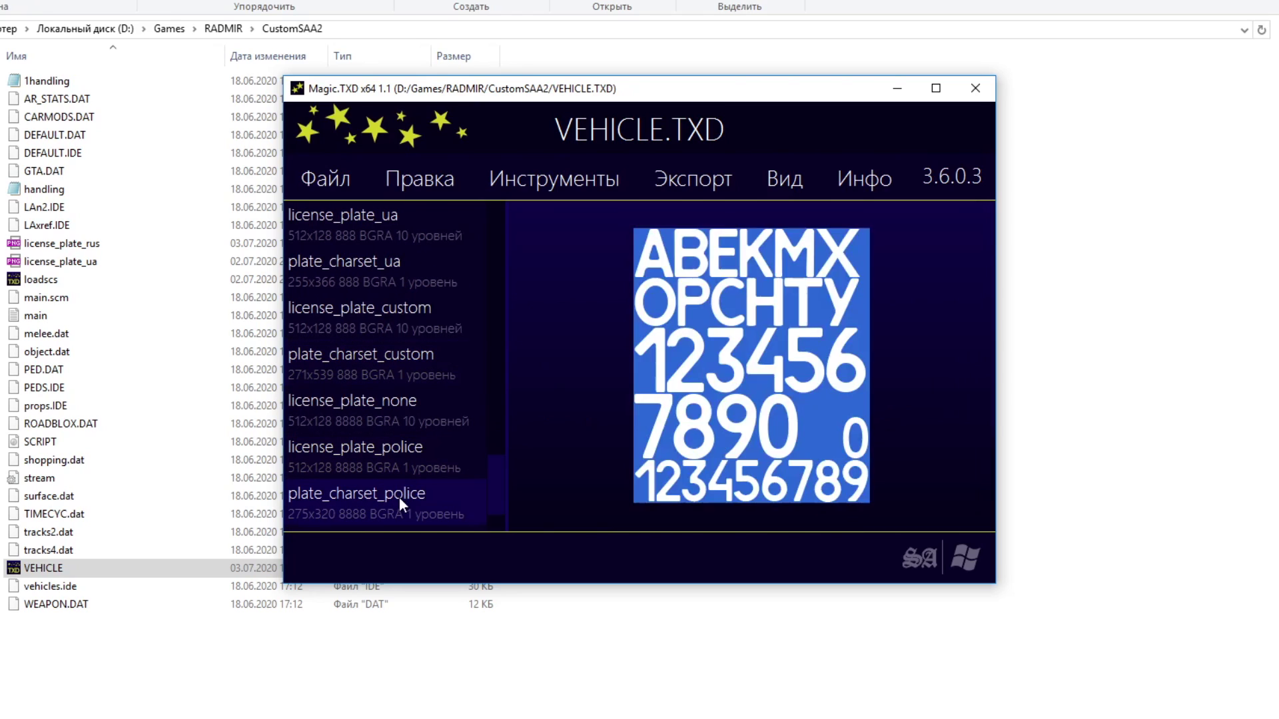
click(397, 450)
- Export the license_plate_none texture as a PNG to the desktop, replacing the existing file
click(395, 410)
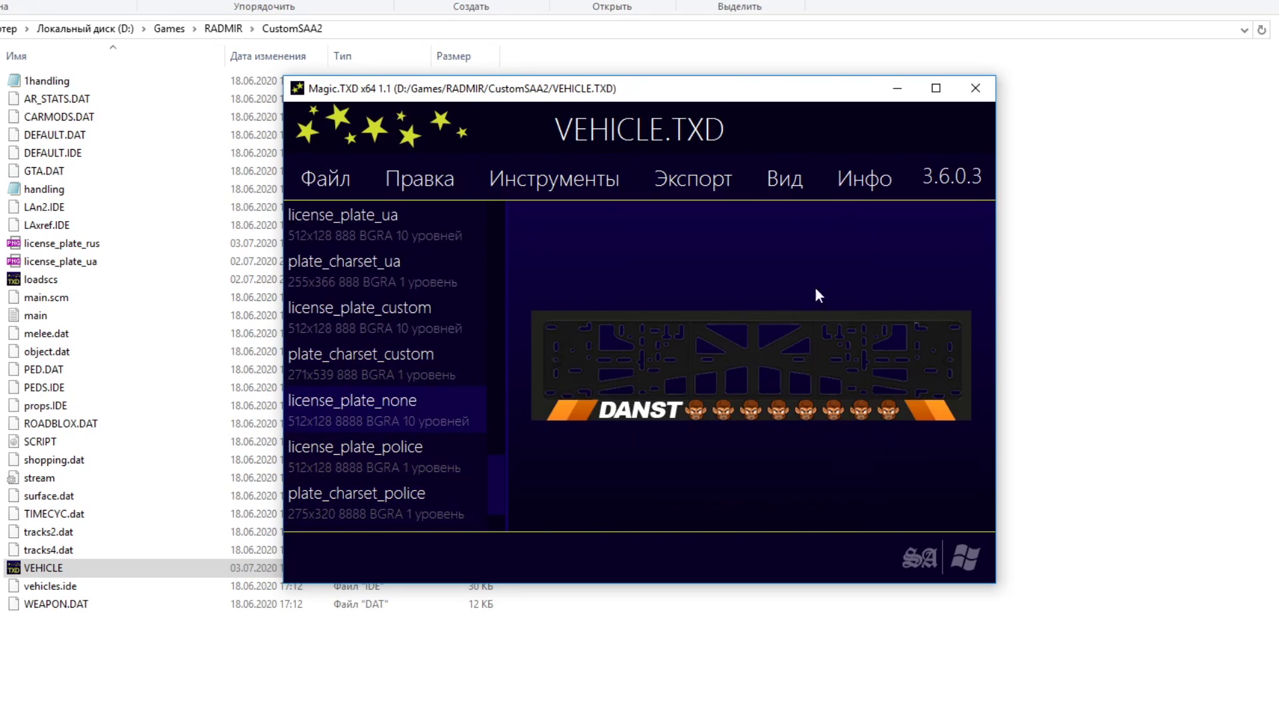
click(445, 180)
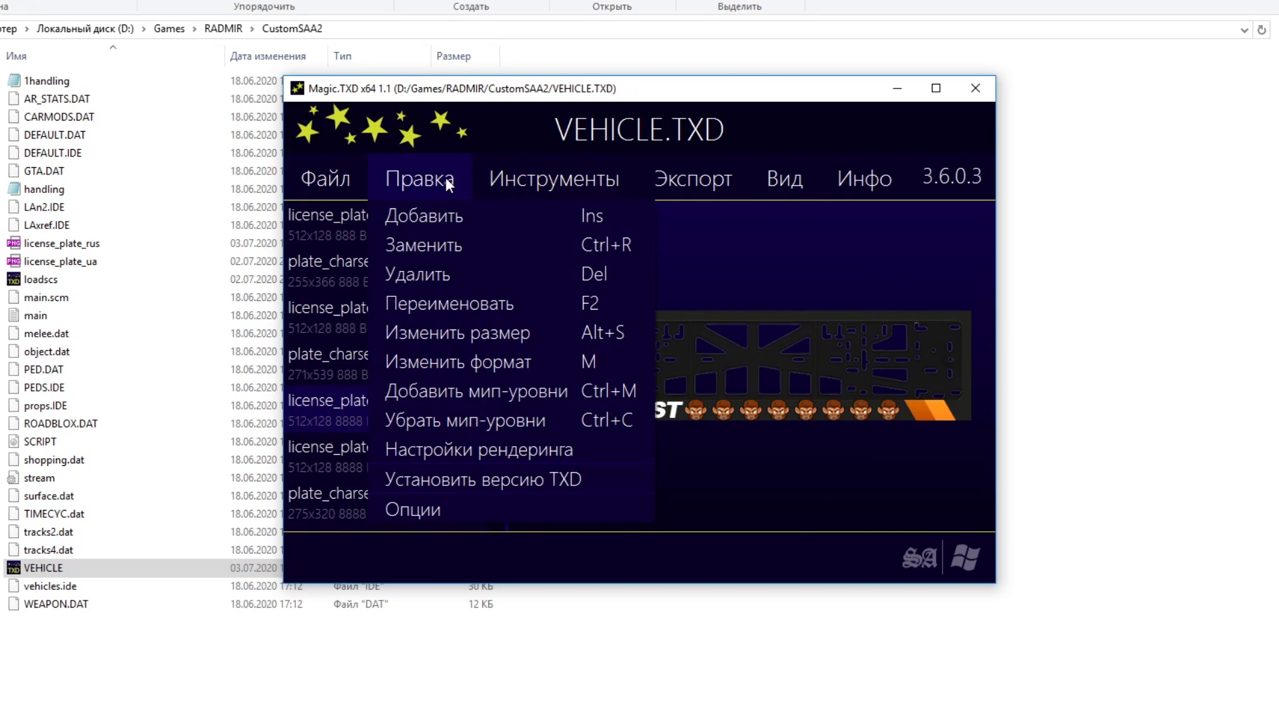
mouse_move(714, 185)
click(682, 212)
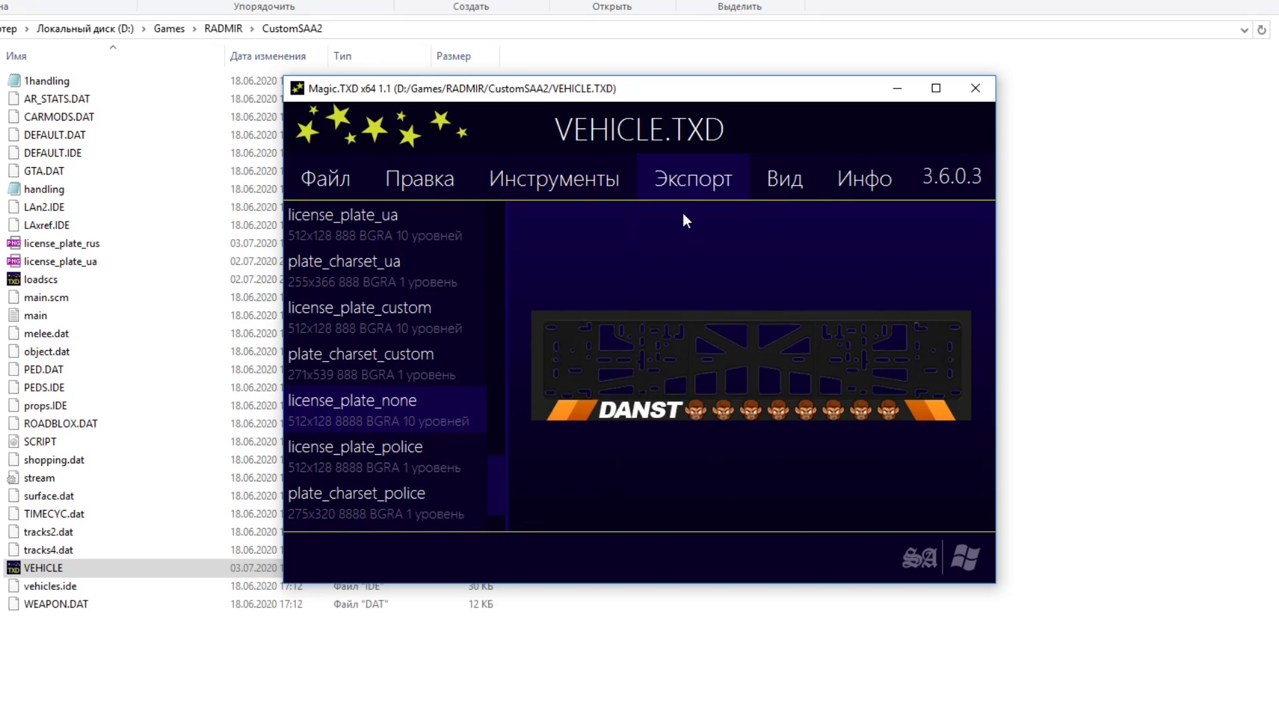
scroll(372, 300, up, 5)
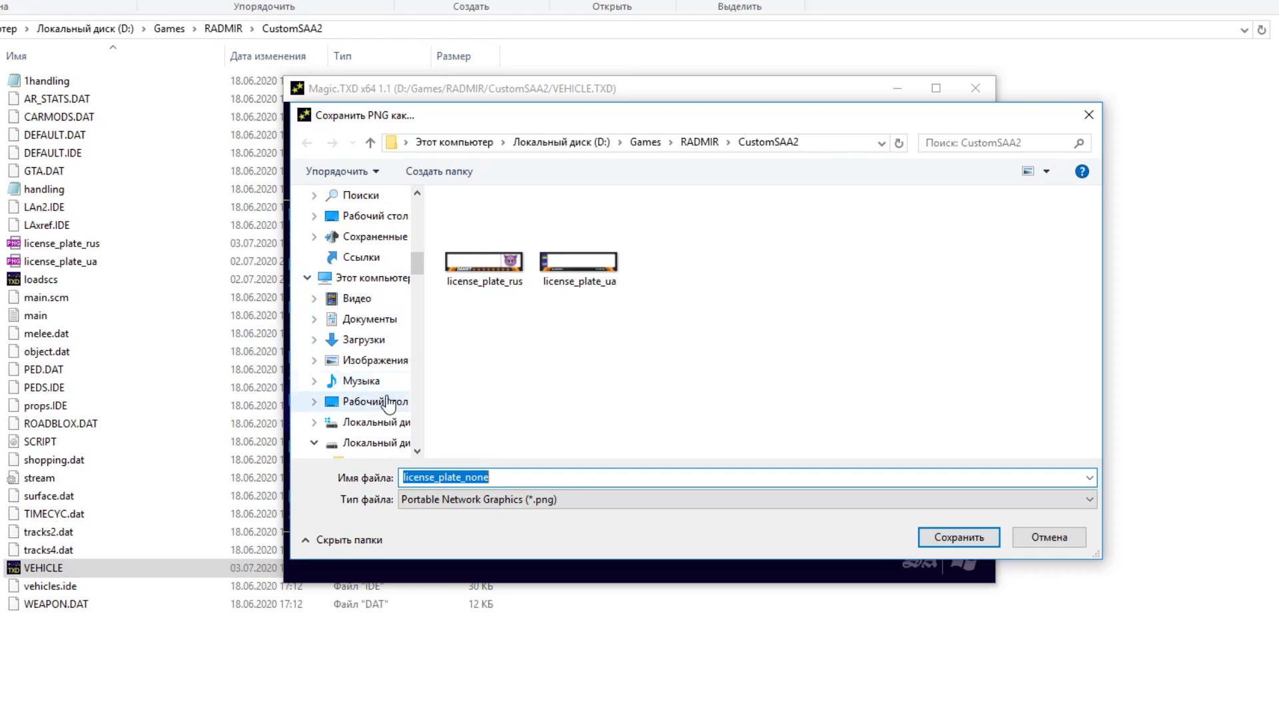
click(377, 401)
click(959, 537)
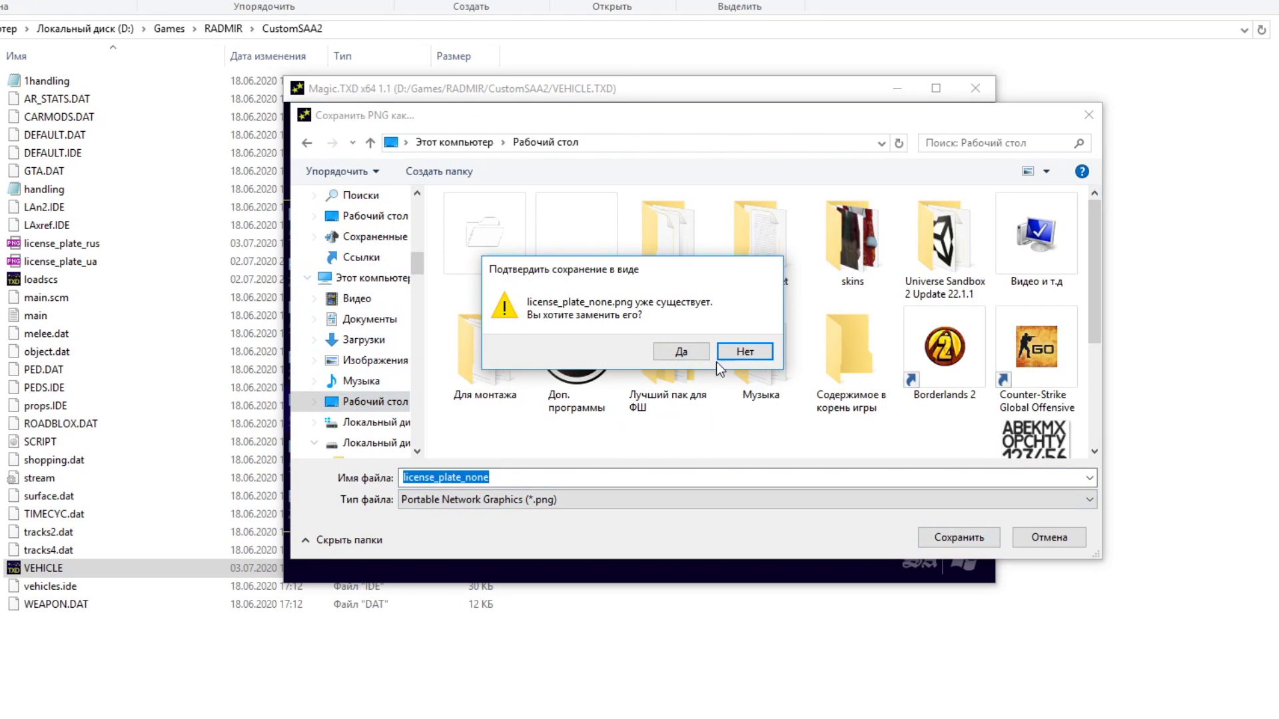
click(681, 351)
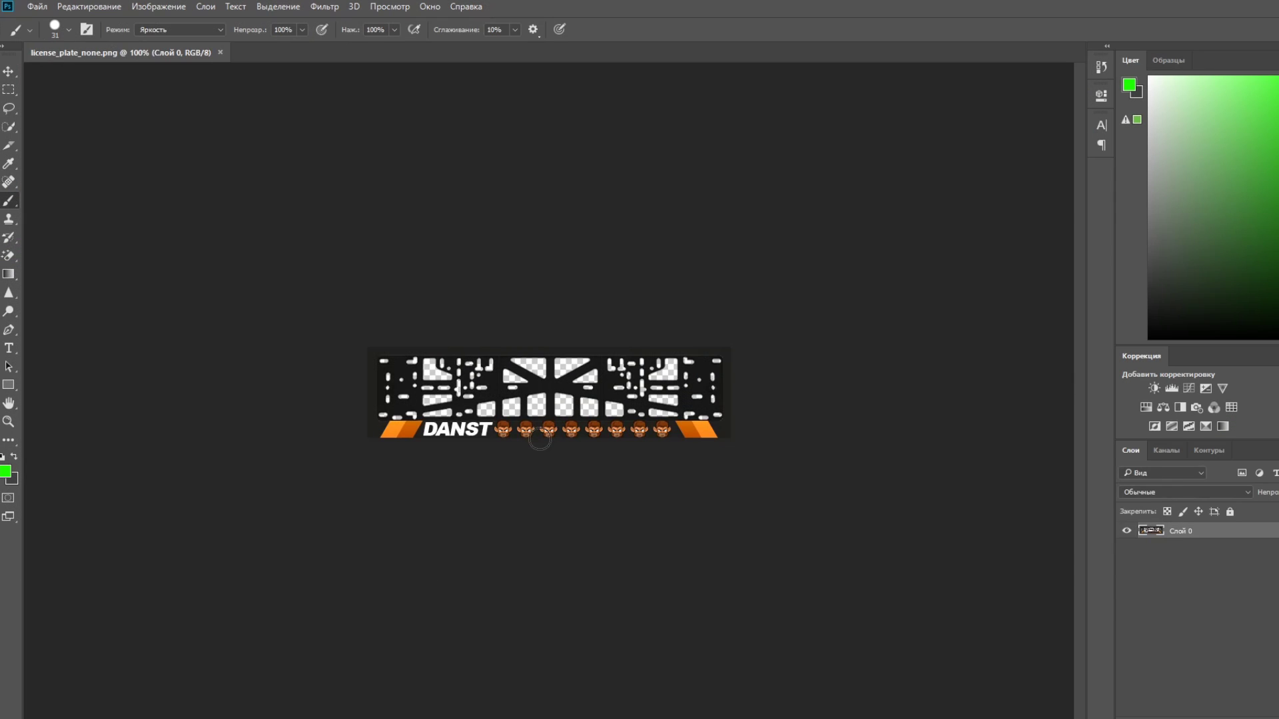
- Look over the license_plate_none image in Photoshop and open license_plate_custom from the desktop with the same editor
click(8, 70)
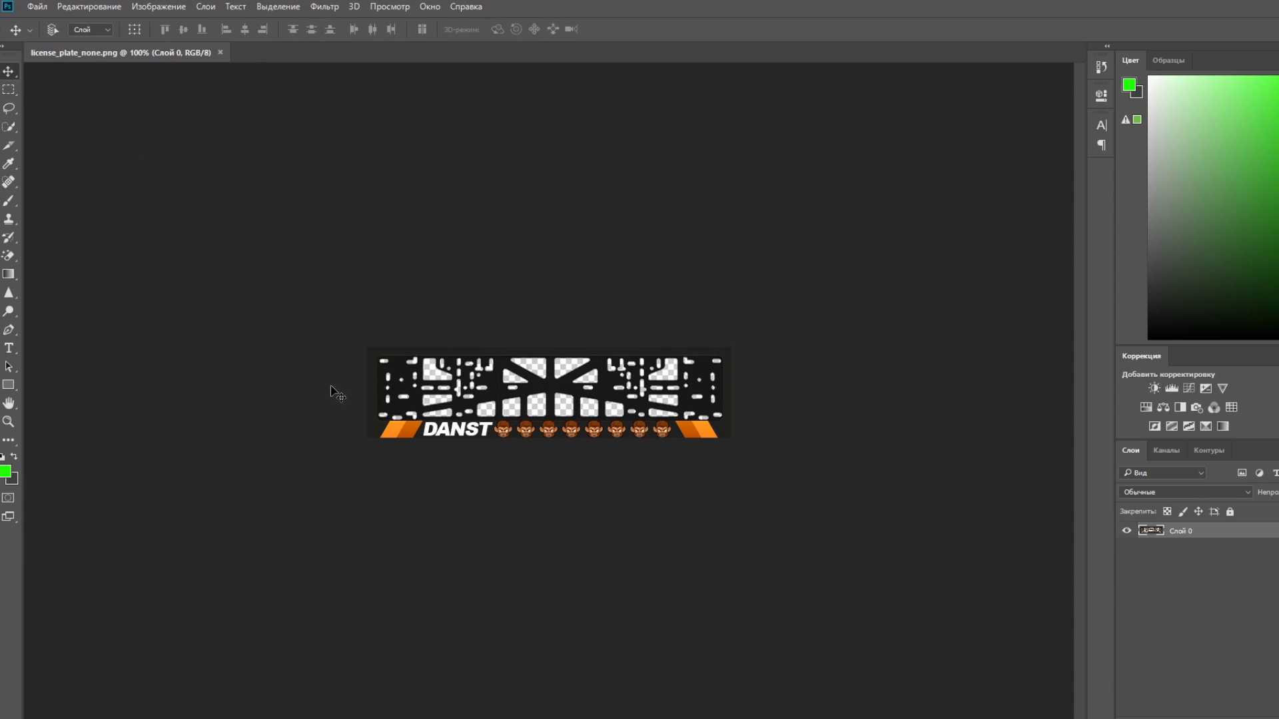
scroll(400, 397, up, 2)
scroll(438, 398, up, 3)
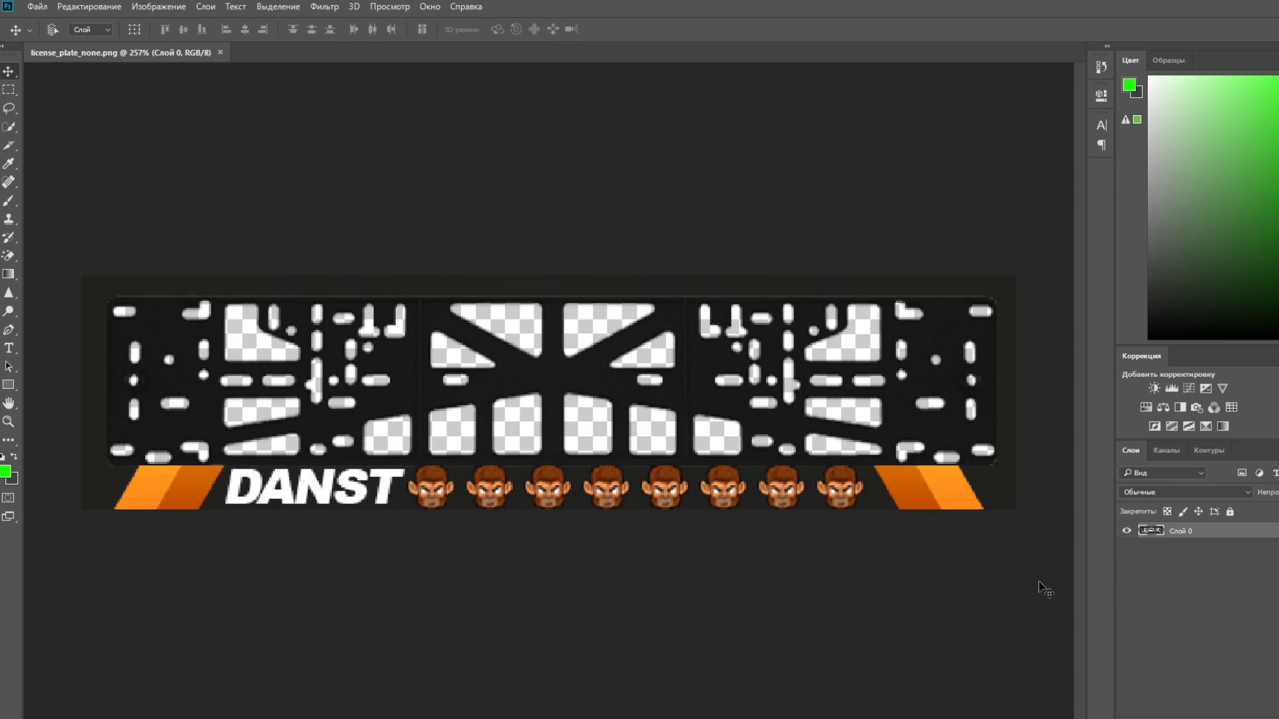
scroll(1044, 589, down, 2)
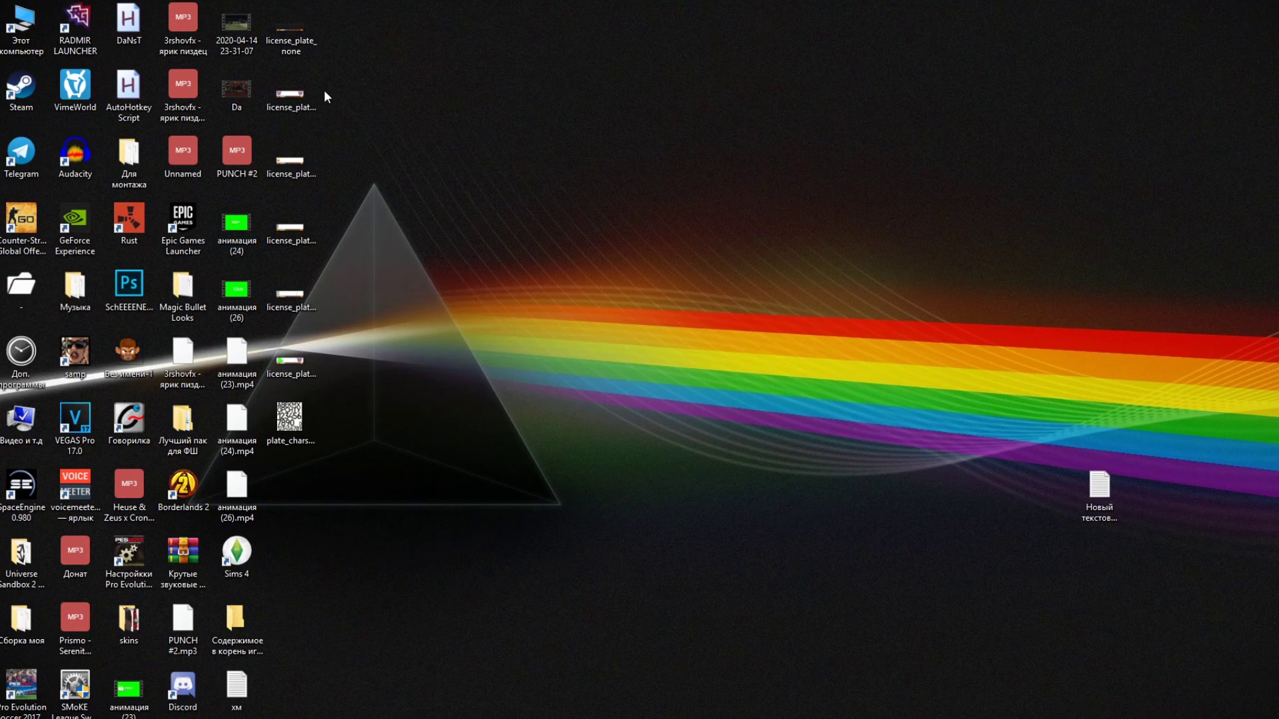
click(314, 103)
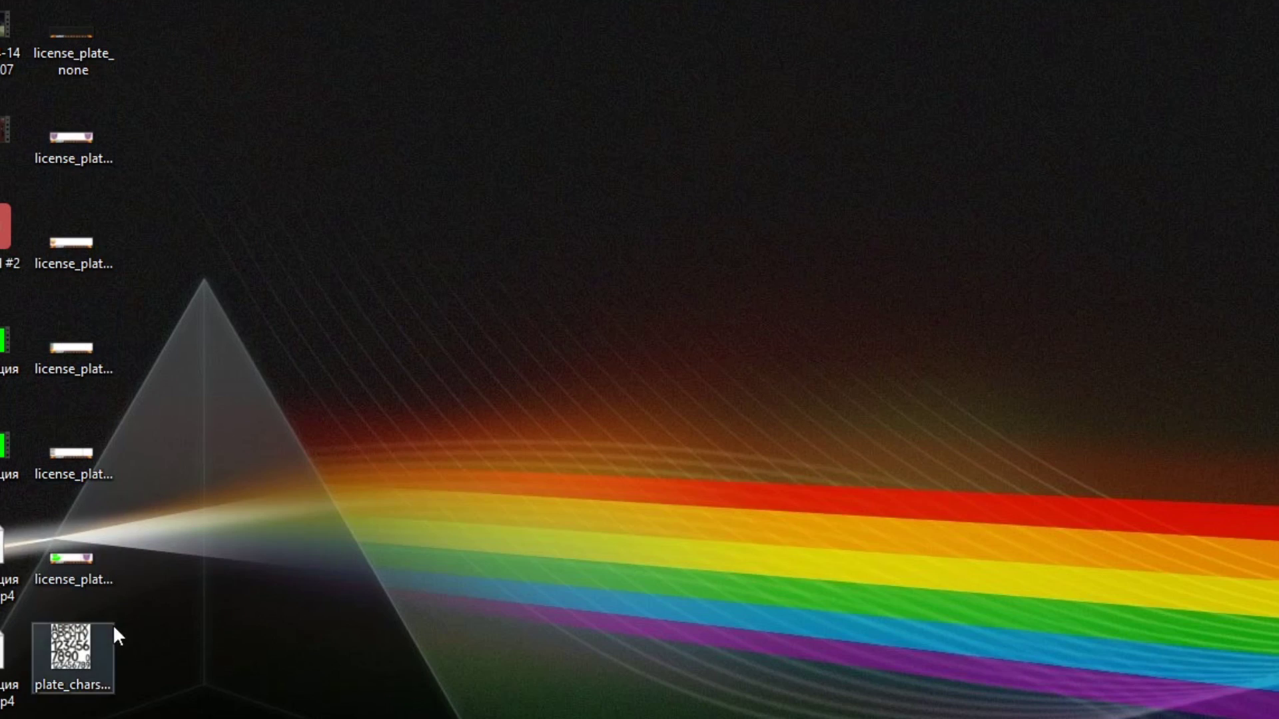
click(297, 360)
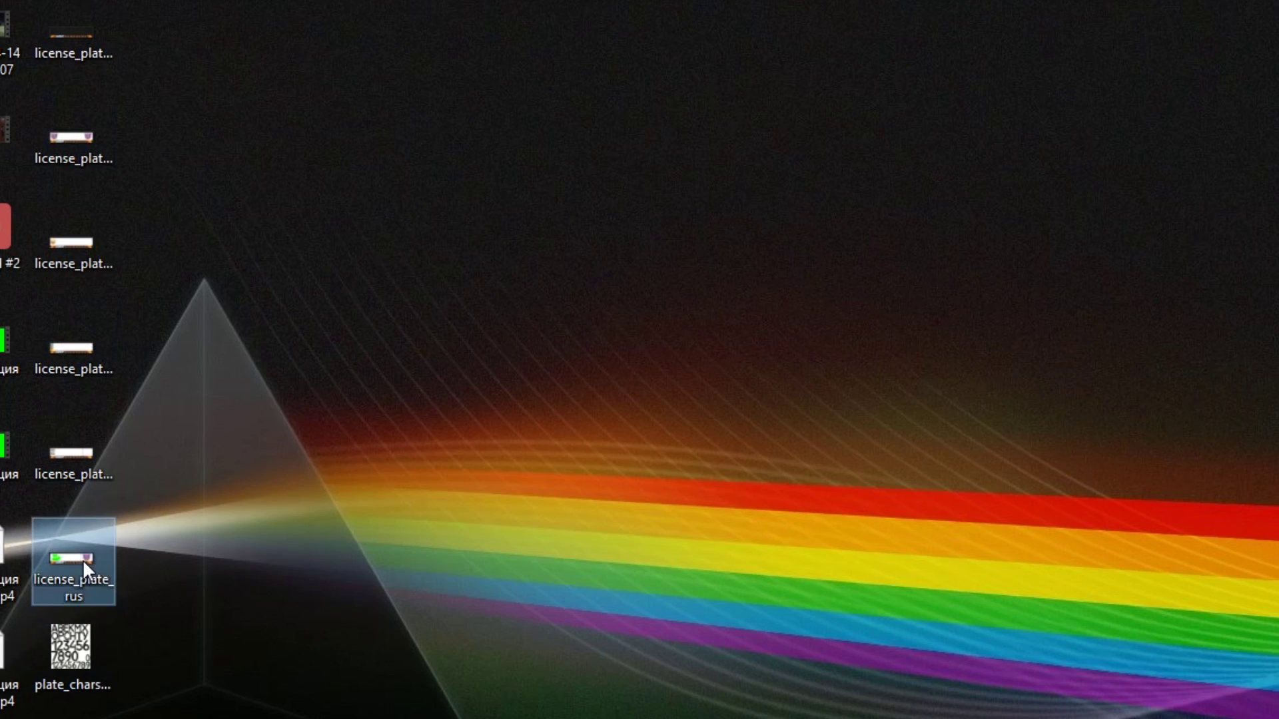
right_click(83, 559)
click(150, 277)
right_click(77, 125)
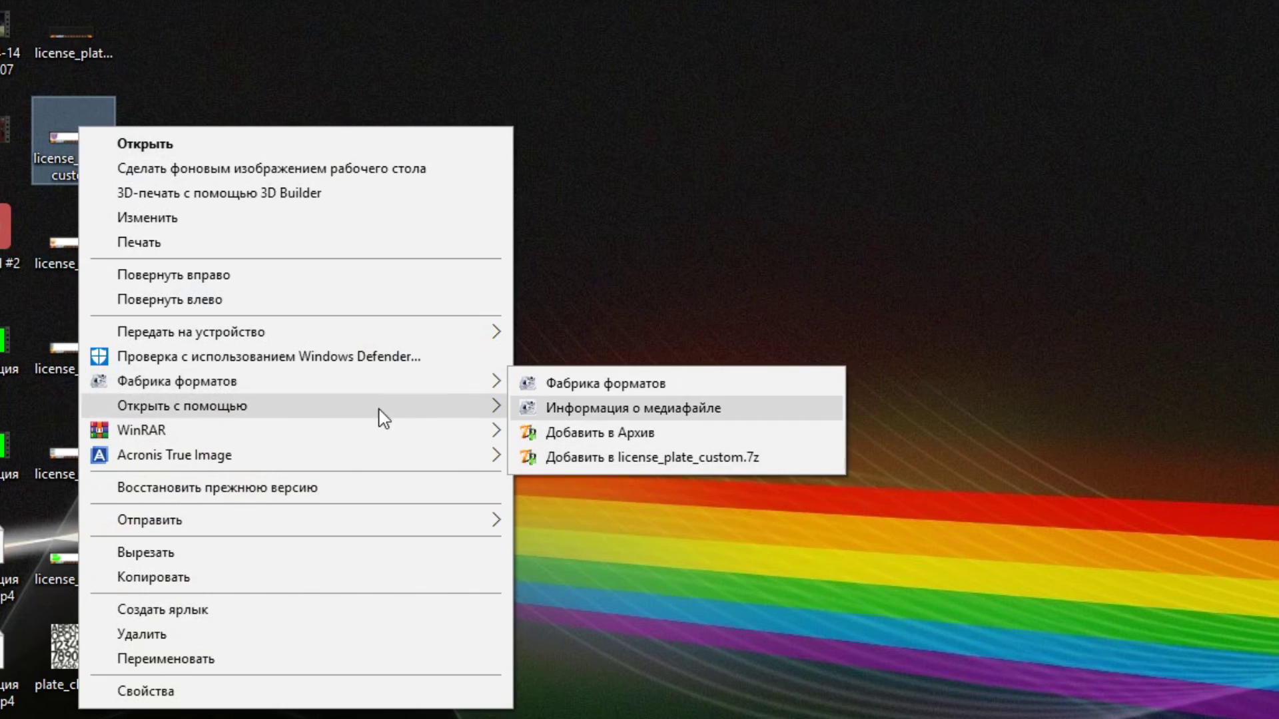
mouse_move(383, 407)
click(586, 407)
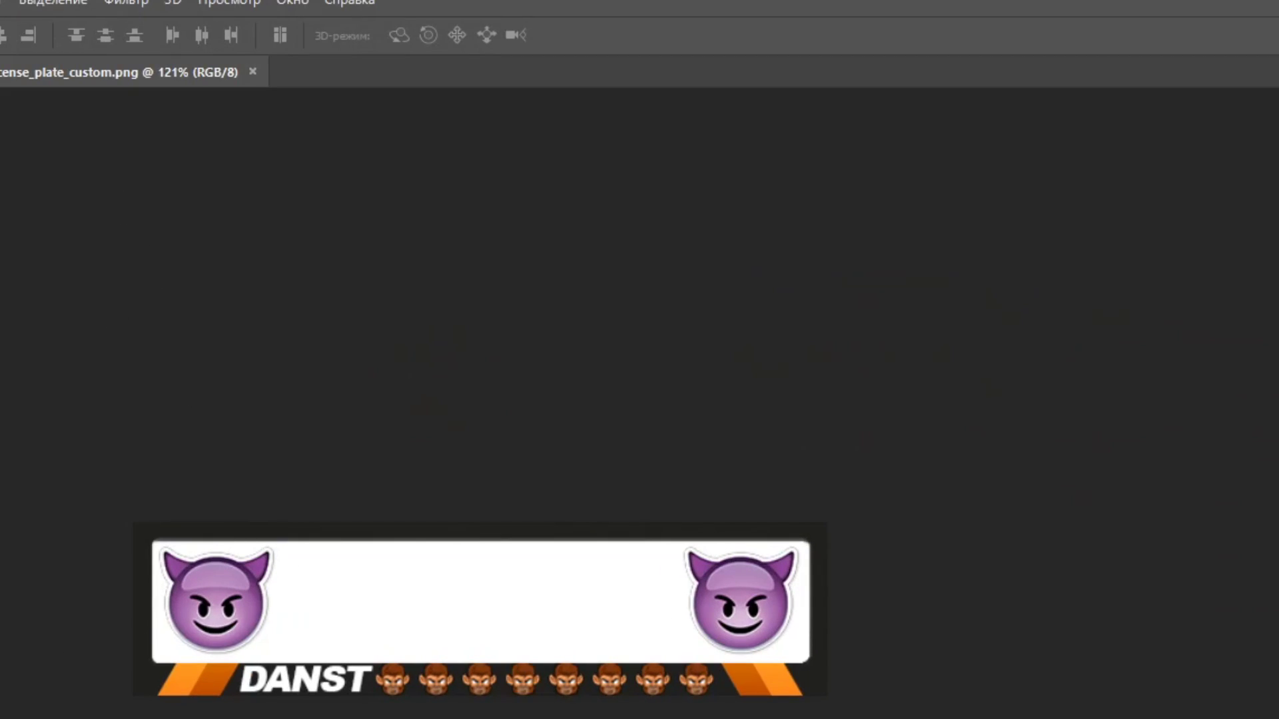
- Copy the license_plate_custom image and paste it into license_plate_none.png as a new layer covering the empty plate frame
key(m)
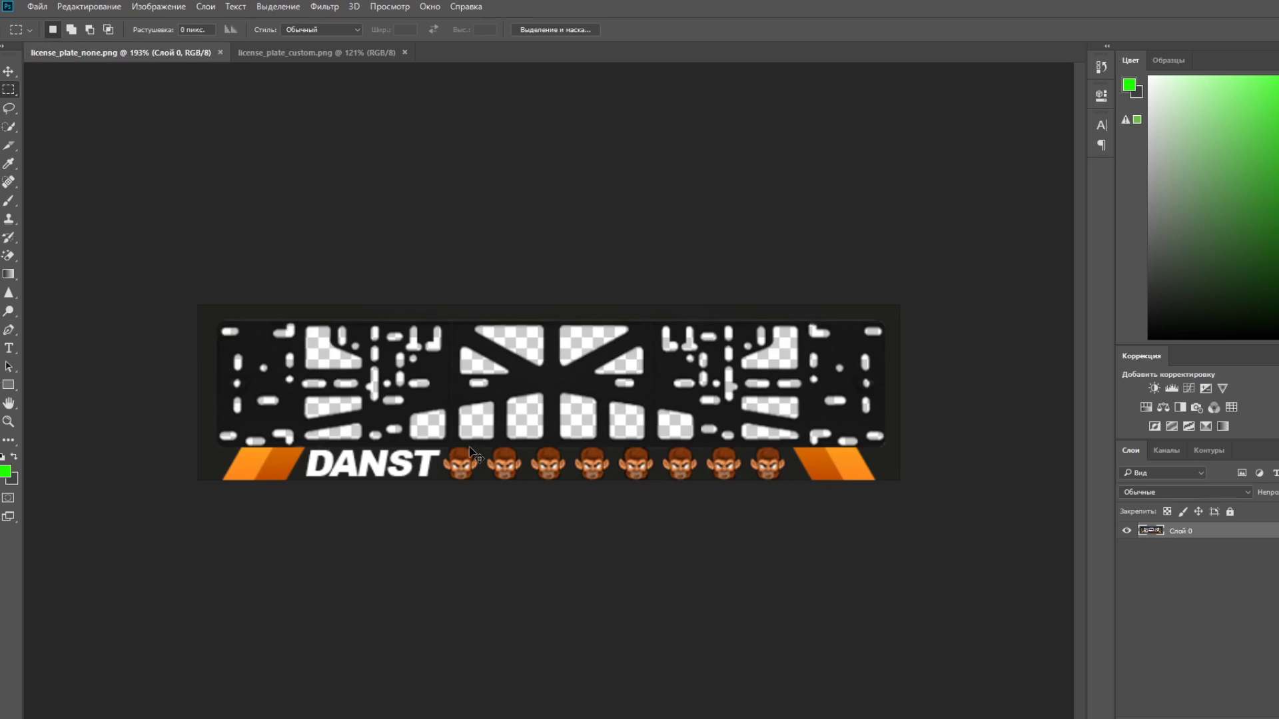
key(ctrl+v)
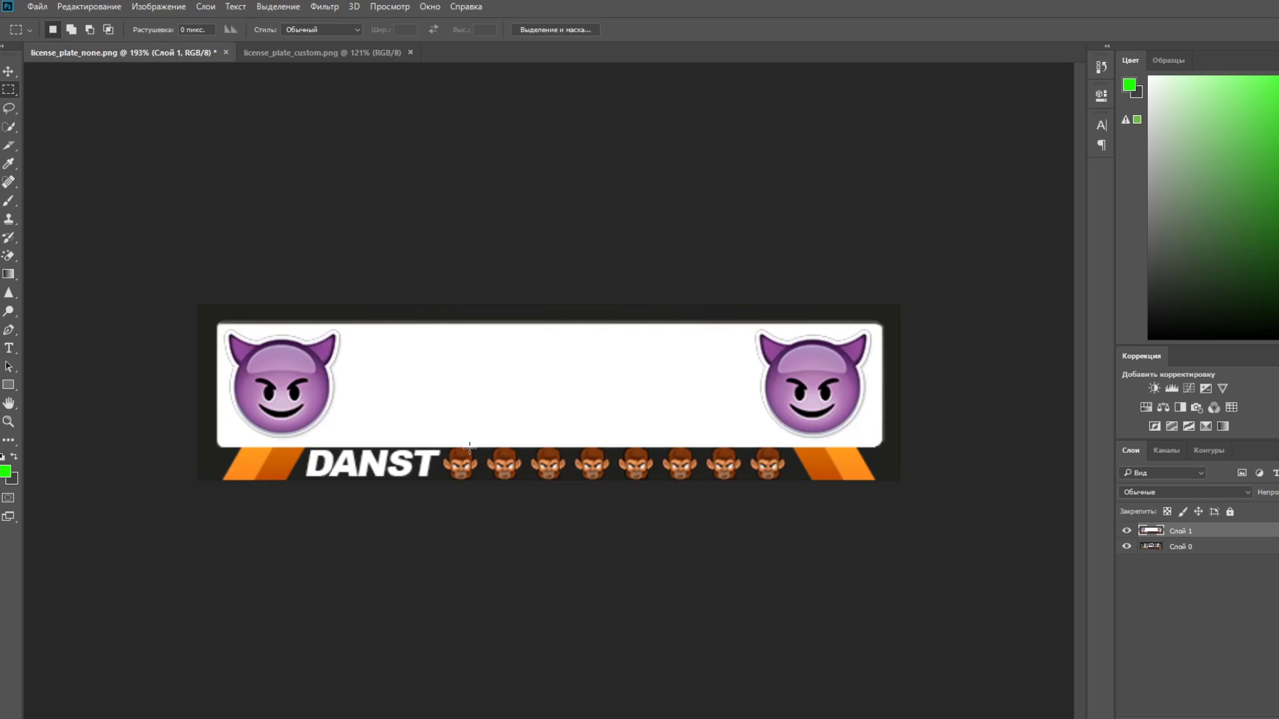
click(16, 69)
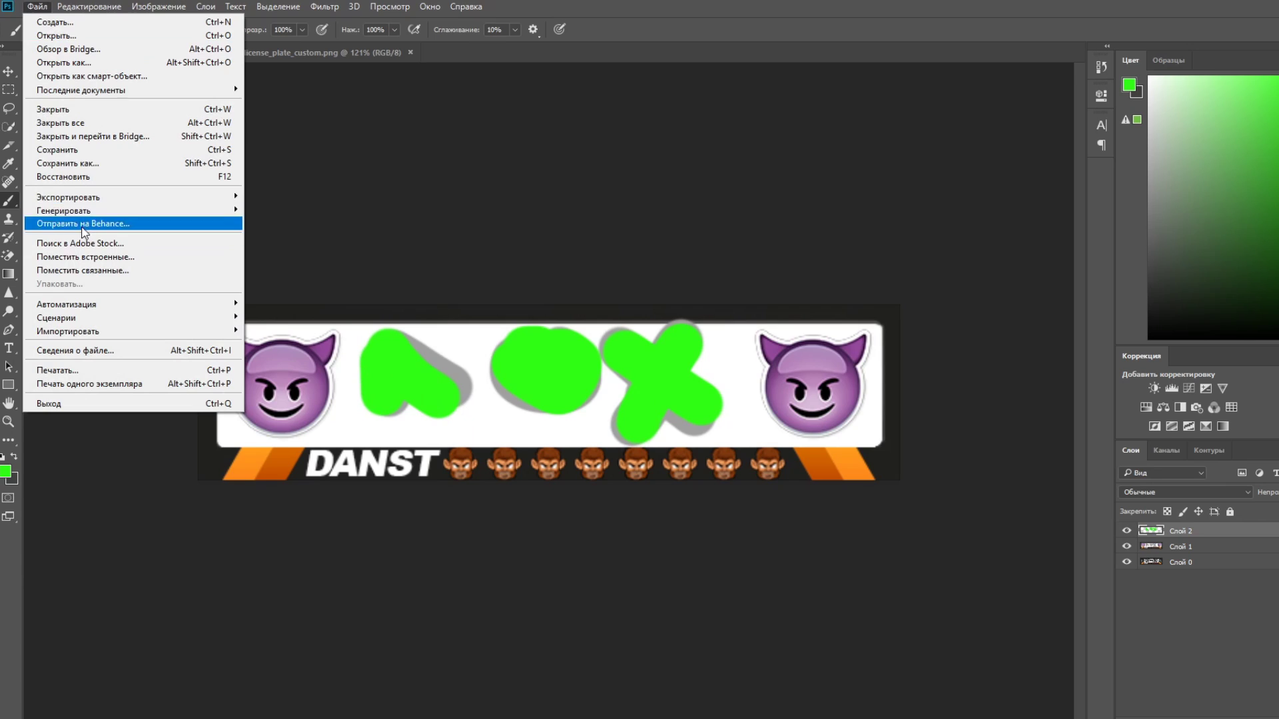
- Save the edited plate to the desktop as license_plate_none in PNG format, replacing the existing file
click(68, 163)
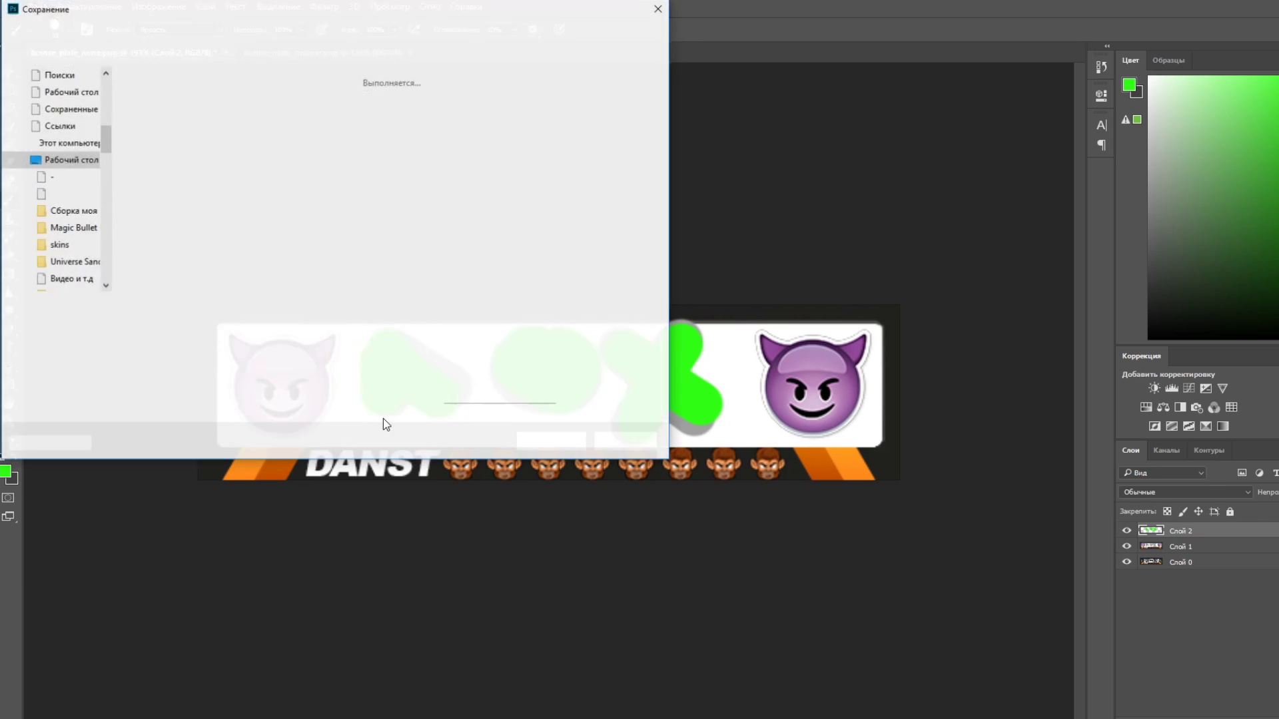
click(220, 325)
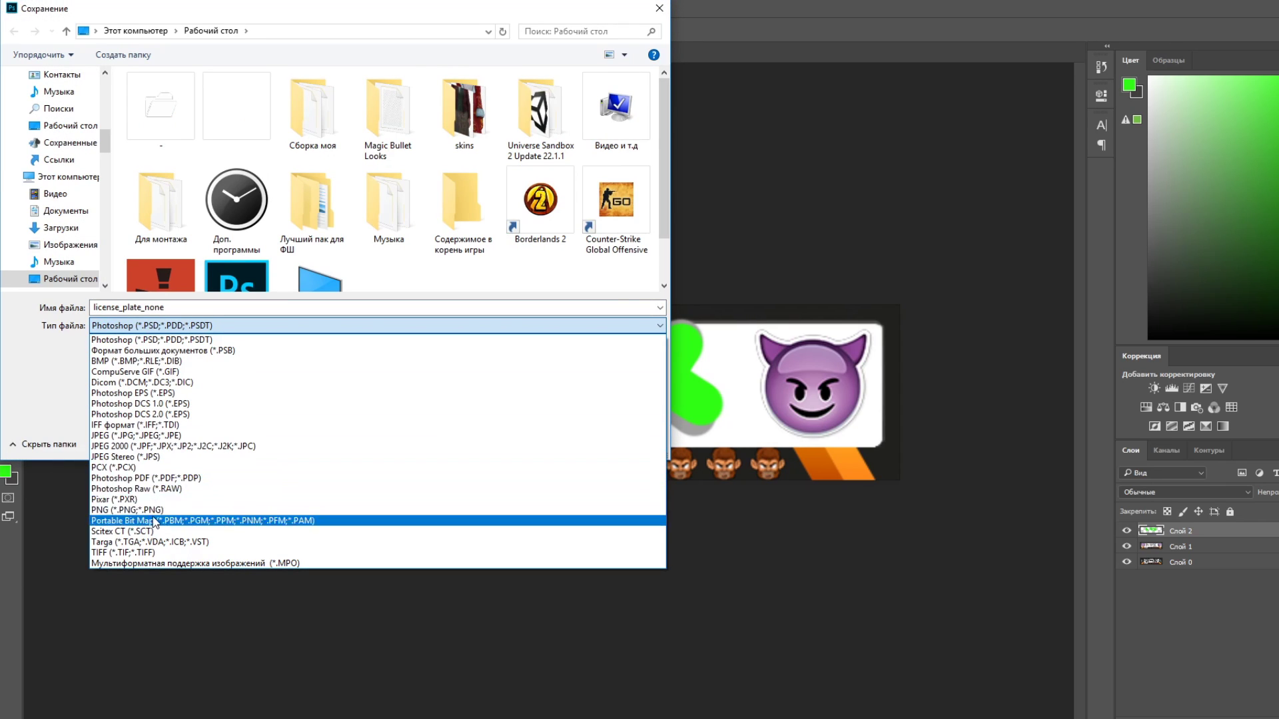
click(127, 510)
click(553, 445)
click(695, 379)
click(825, 239)
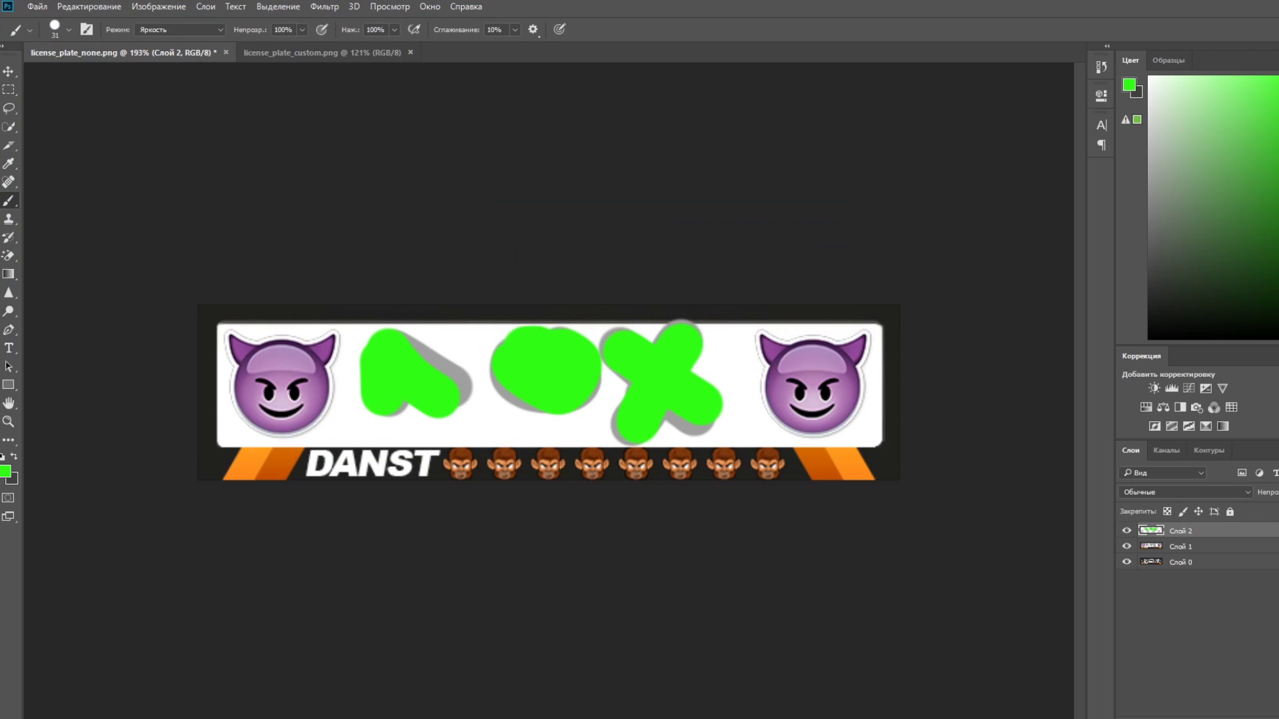
- Switch to Magic.TXD and replace the license_plate_none texture with the edited license_plate_none PNG from the desktop
key(alt+Tab)
click(705, 233)
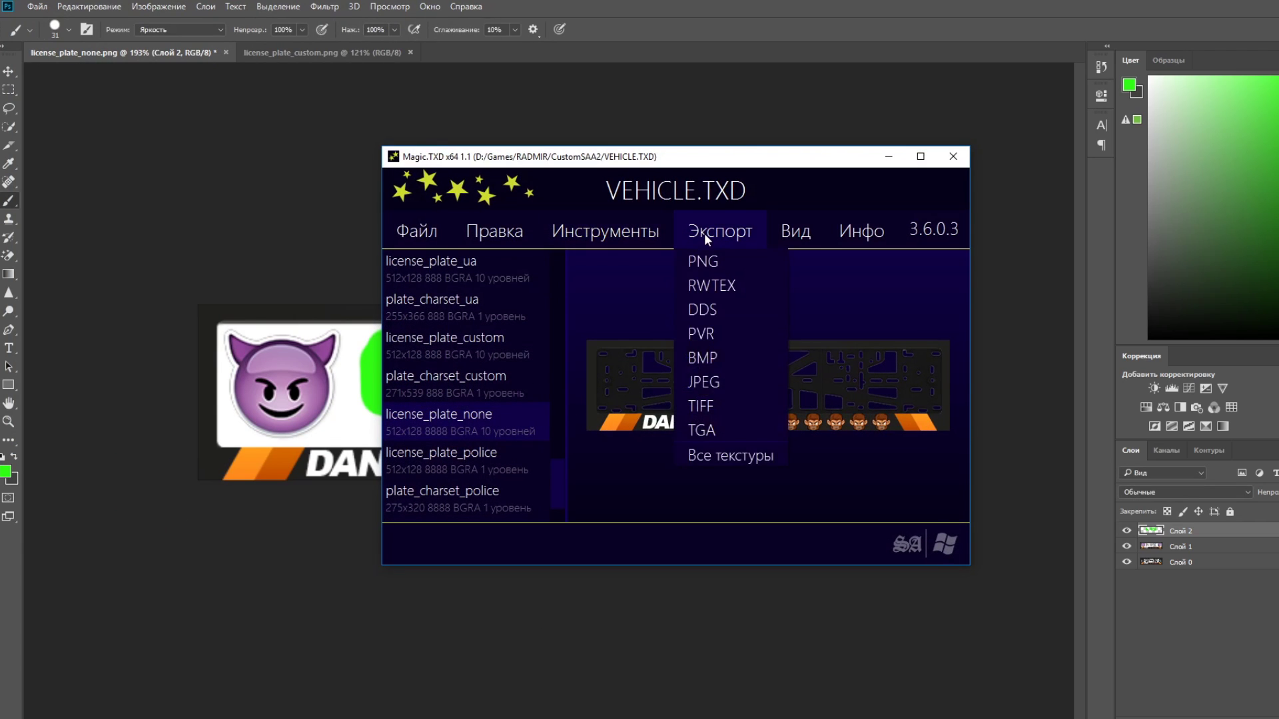
mouse_move(487, 226)
click(493, 285)
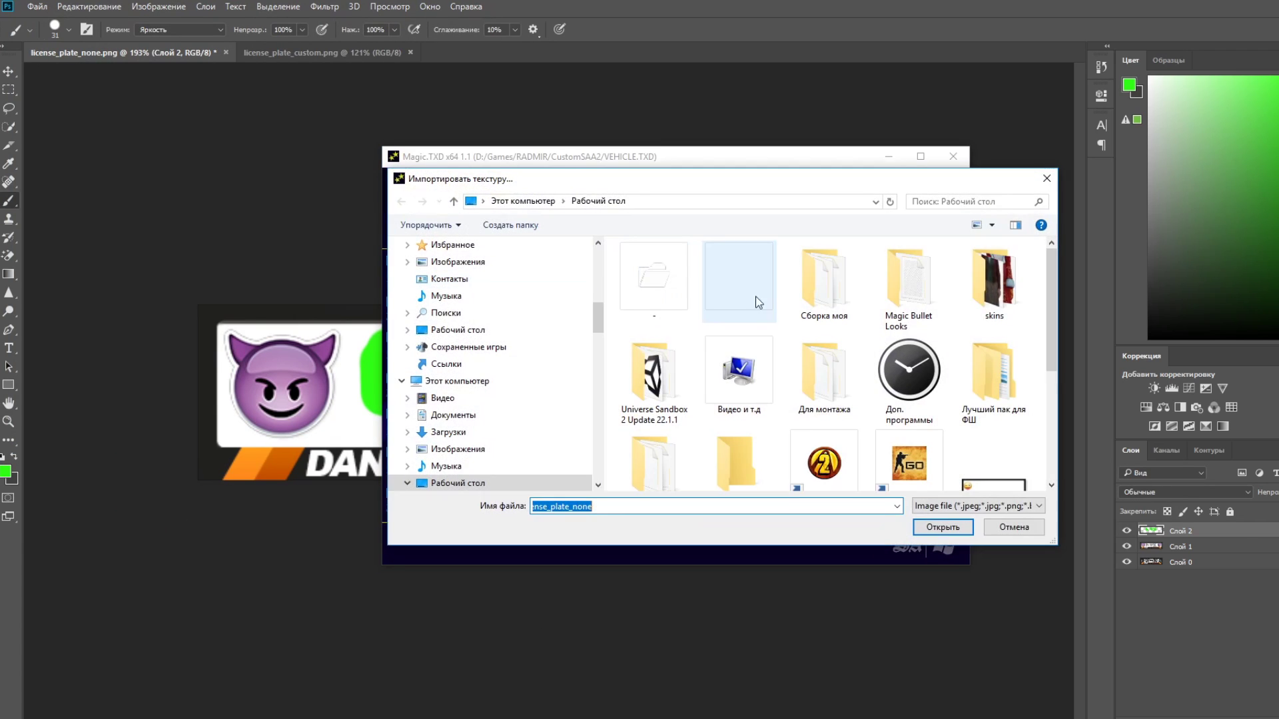
scroll(465, 340, up, 2)
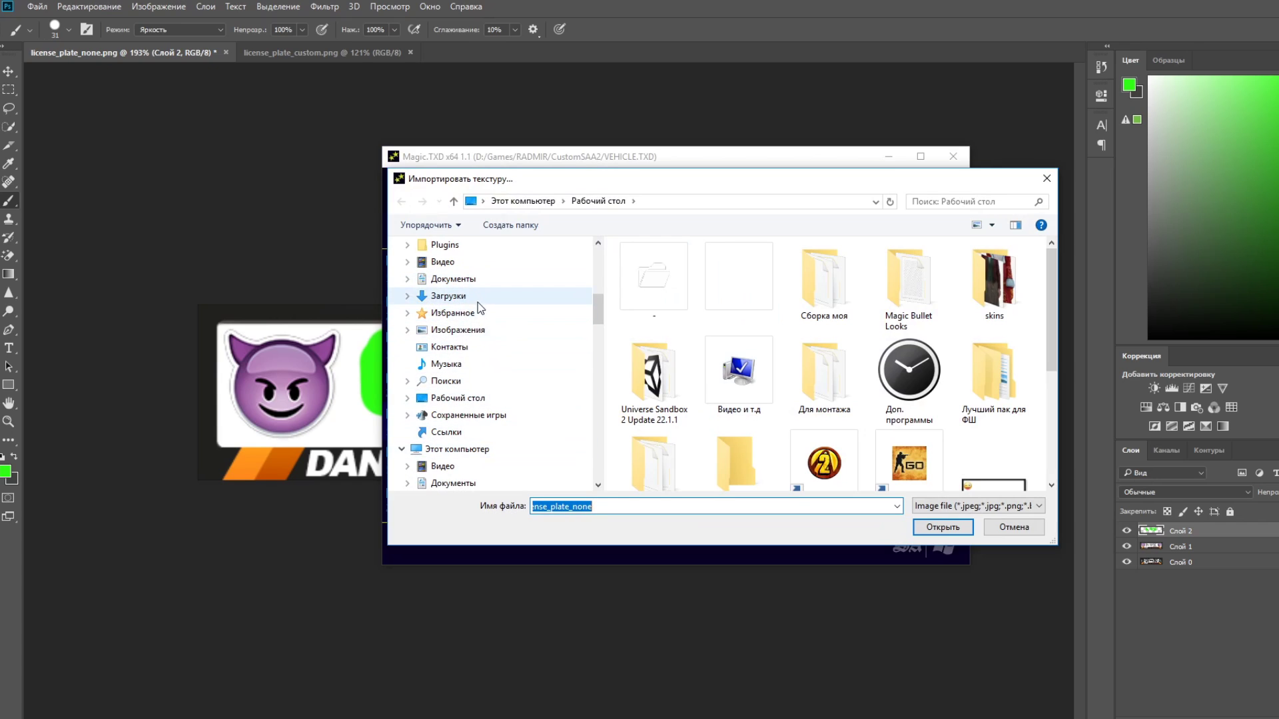
scroll(477, 302, up, 3)
click(447, 285)
scroll(671, 313, down, 5)
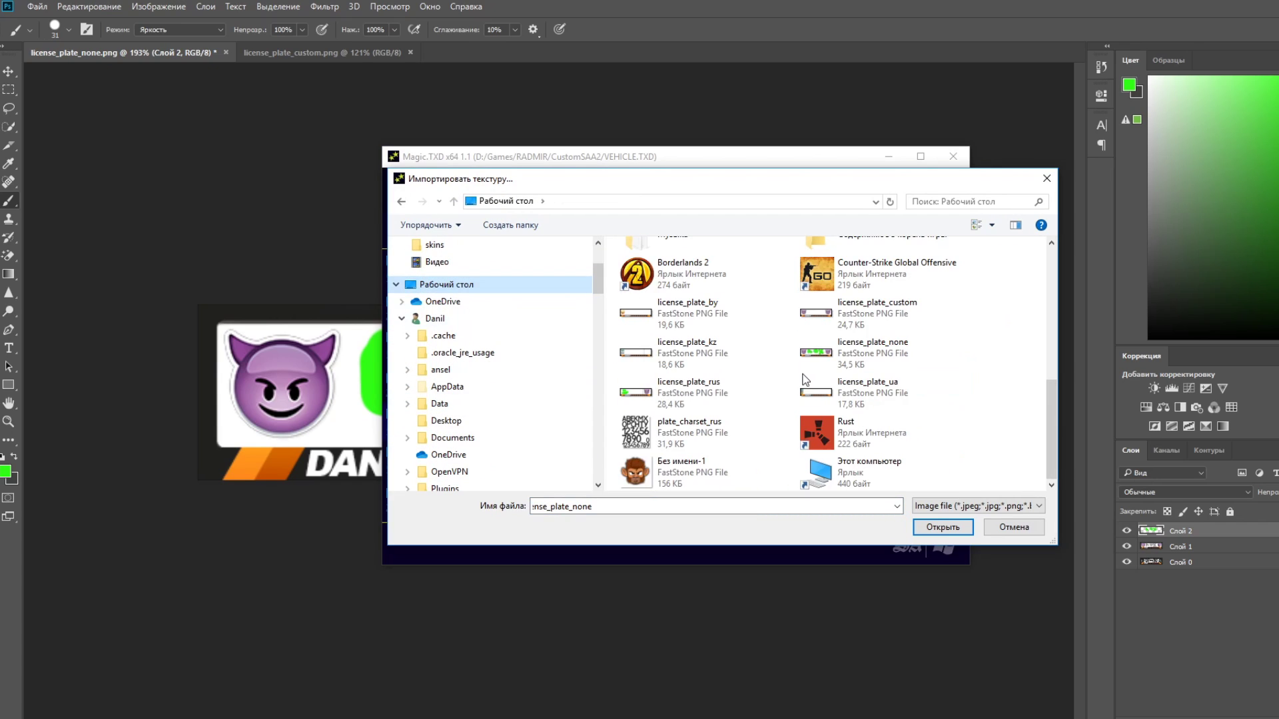
click(851, 359)
click(949, 530)
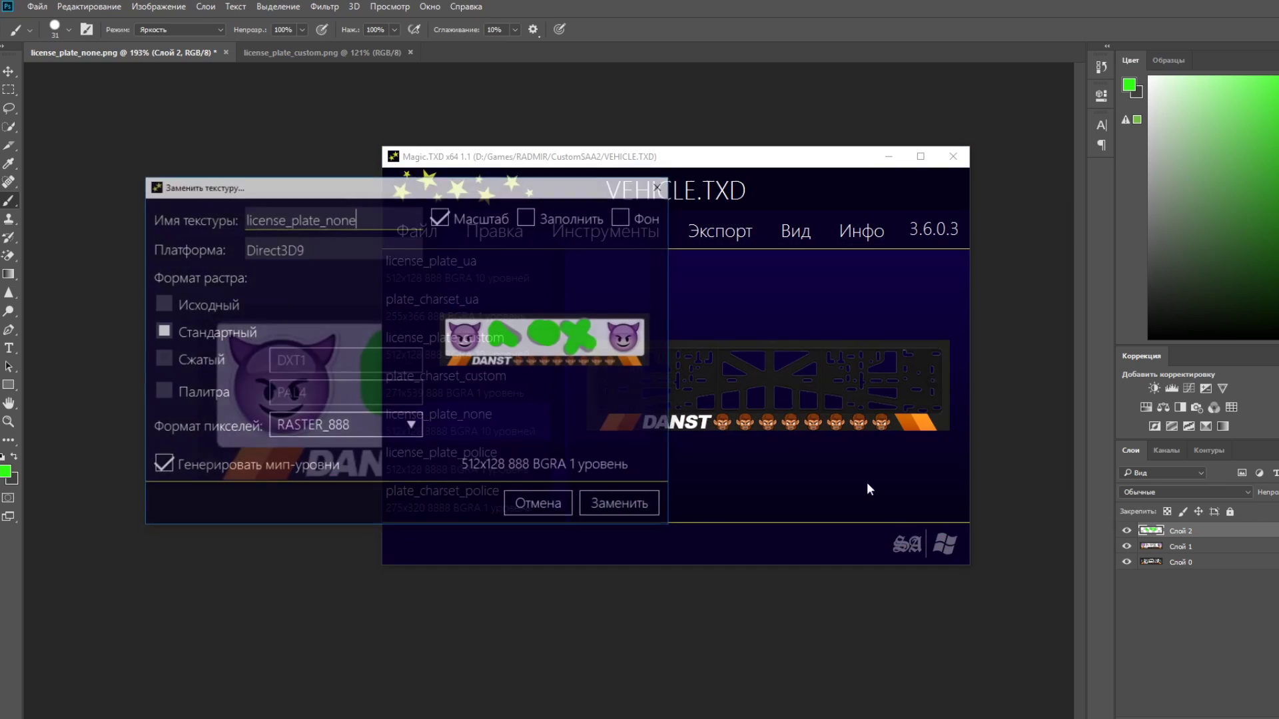
click(658, 505)
- Save the VEHICLE.TXD archive and close Magic.TXD
click(416, 232)
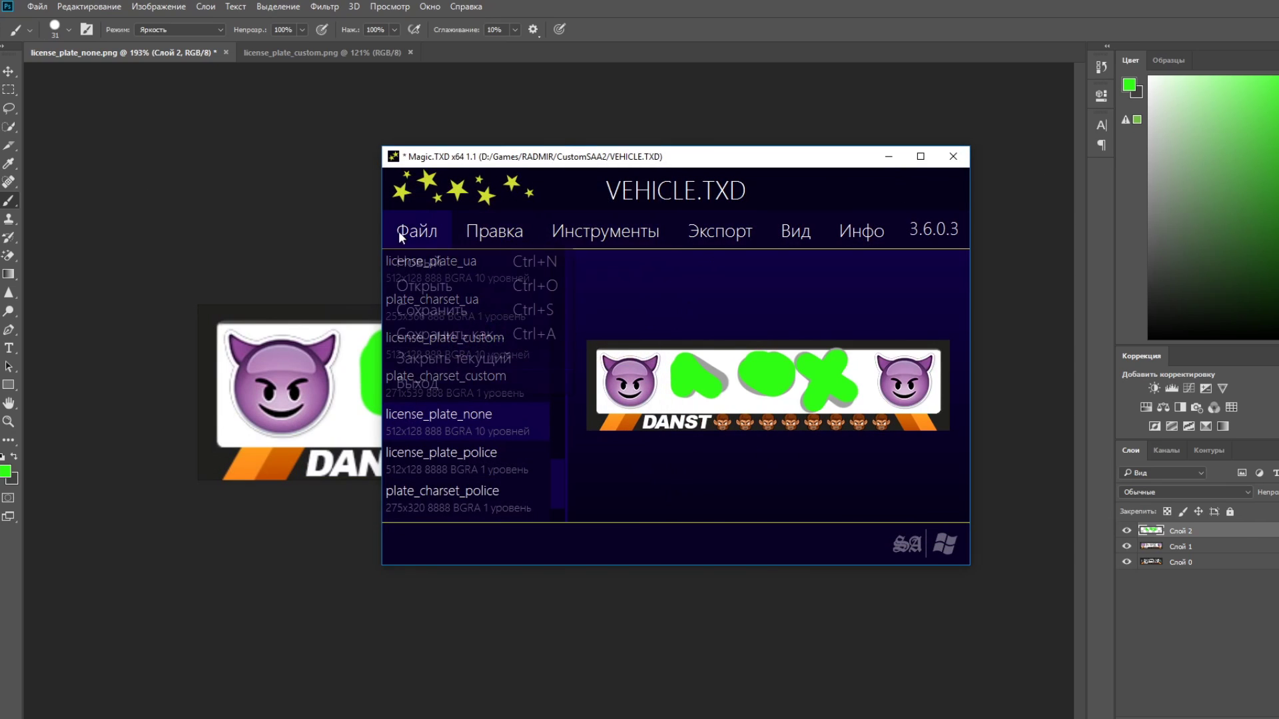
click(426, 307)
click(954, 160)
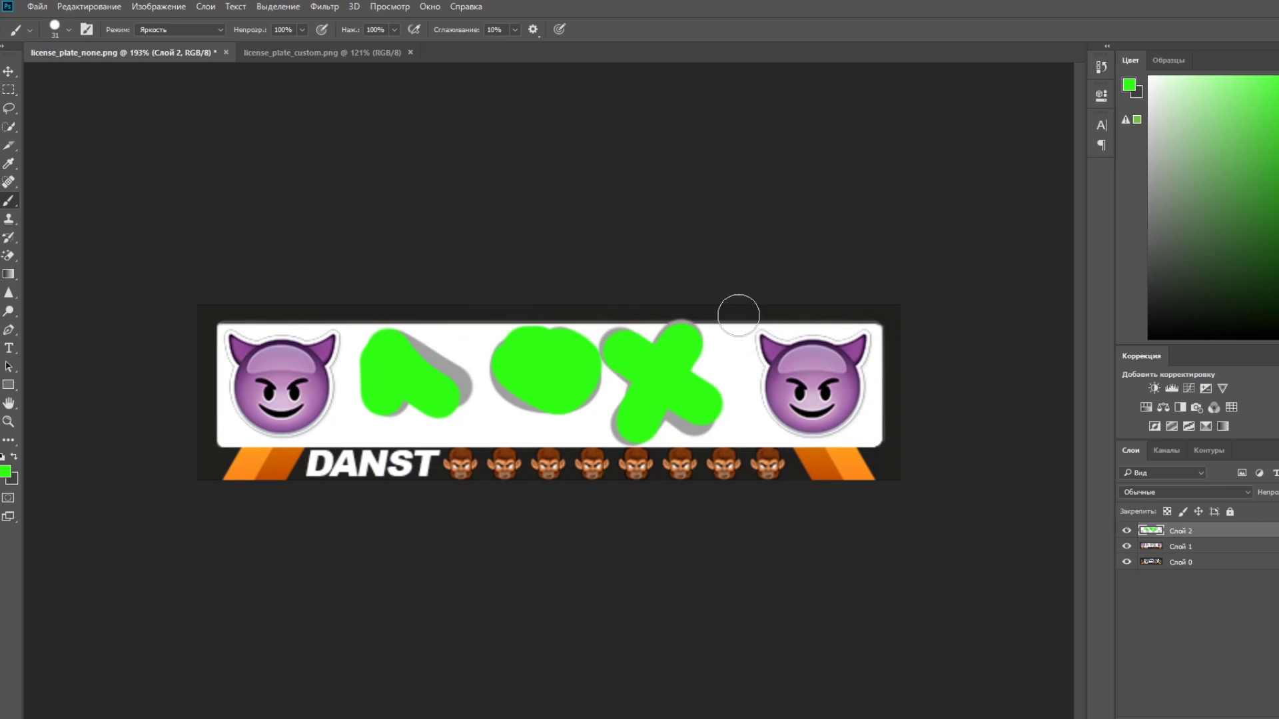
click(446, 551)
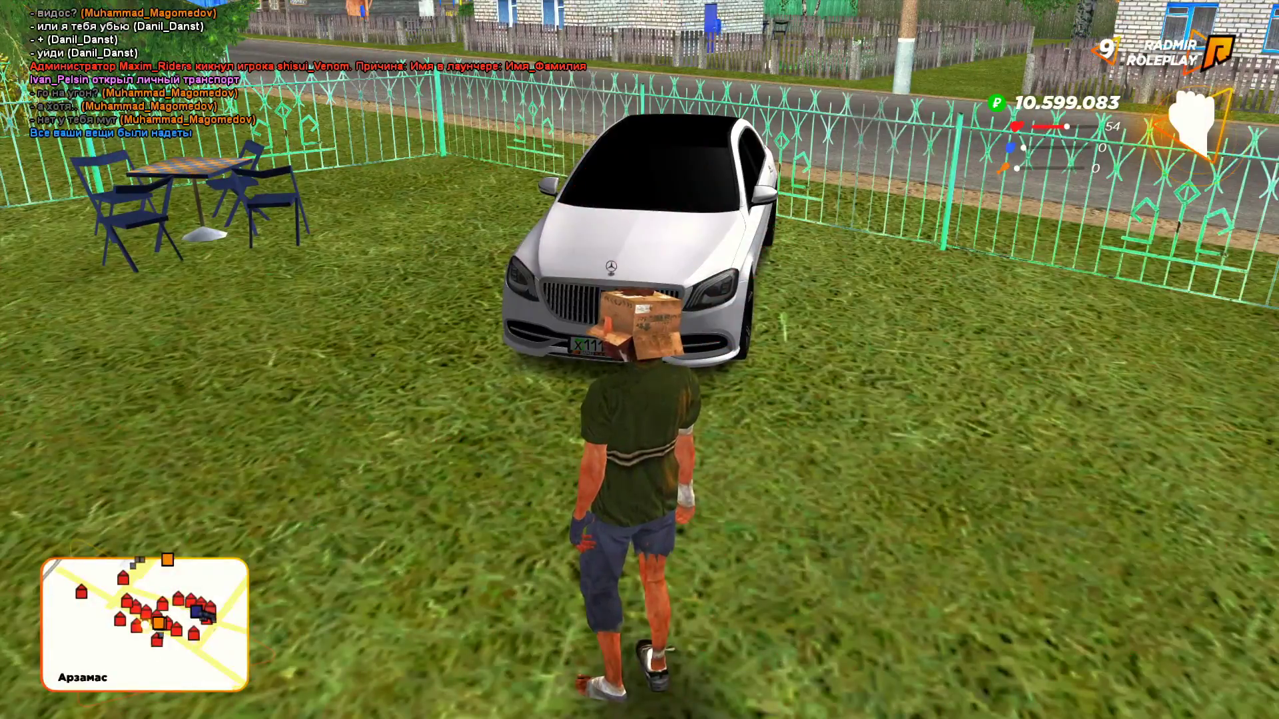
key(F7)
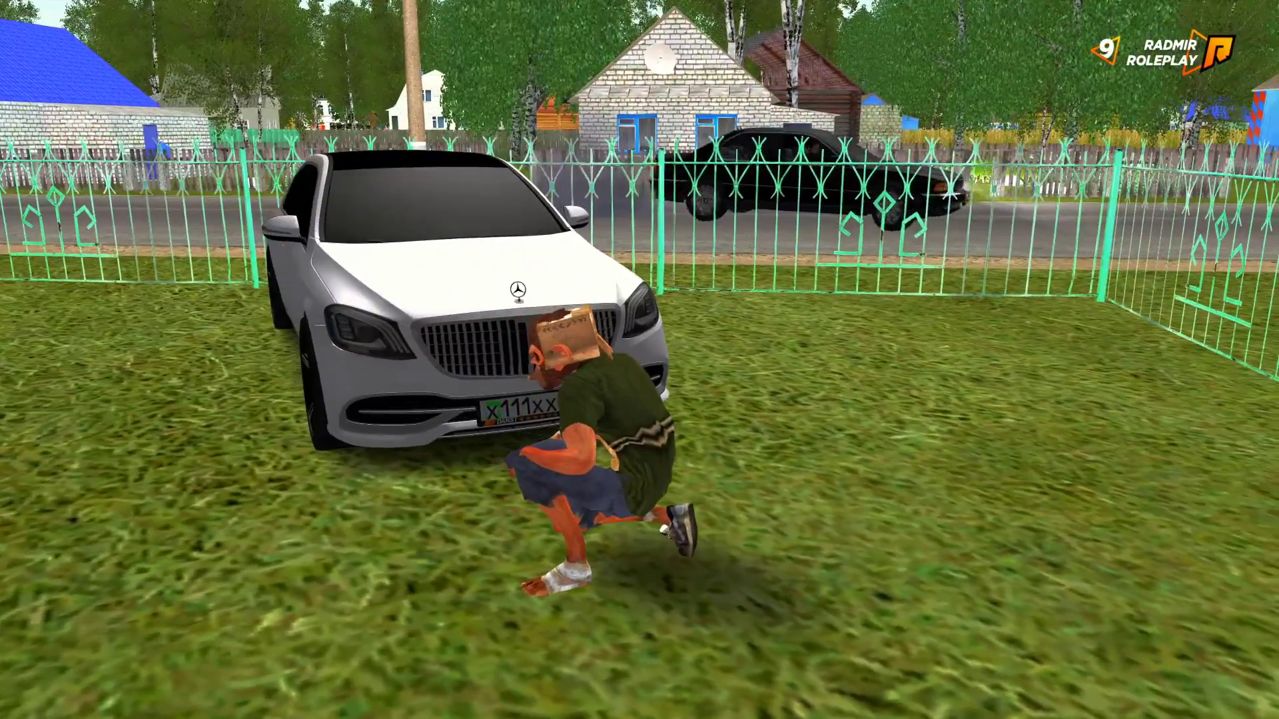
key(c)
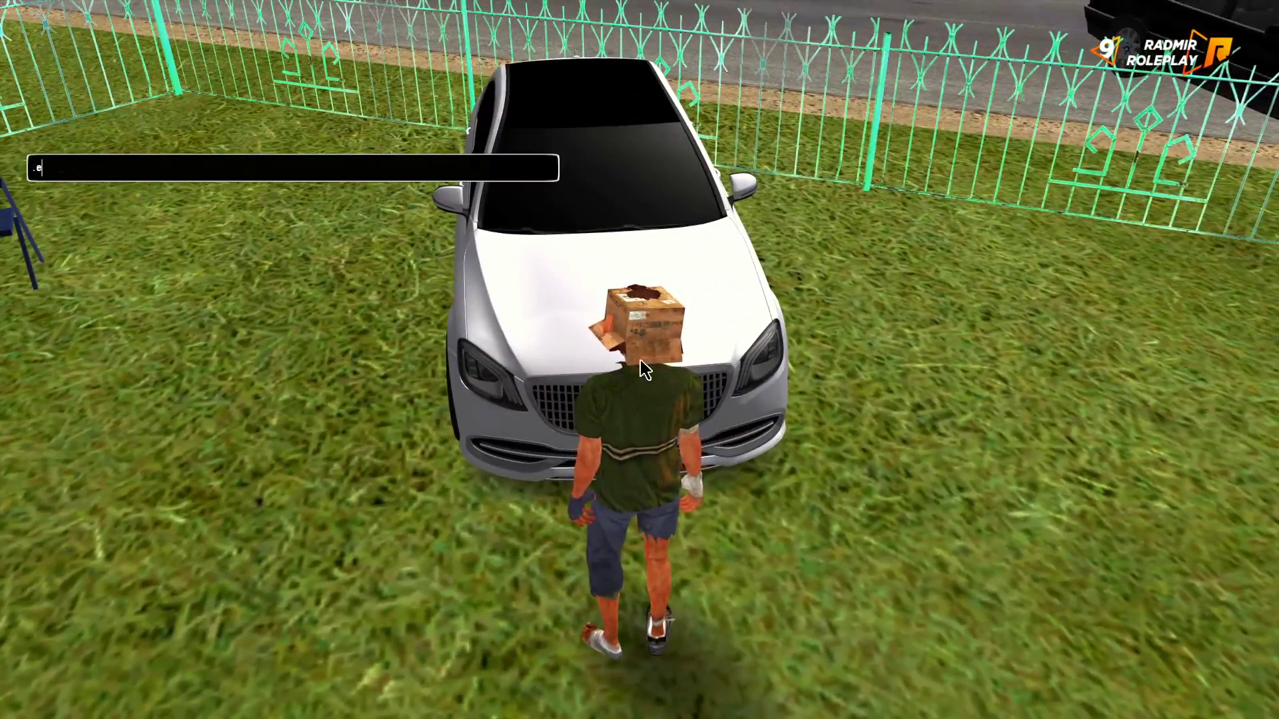
key(Return)
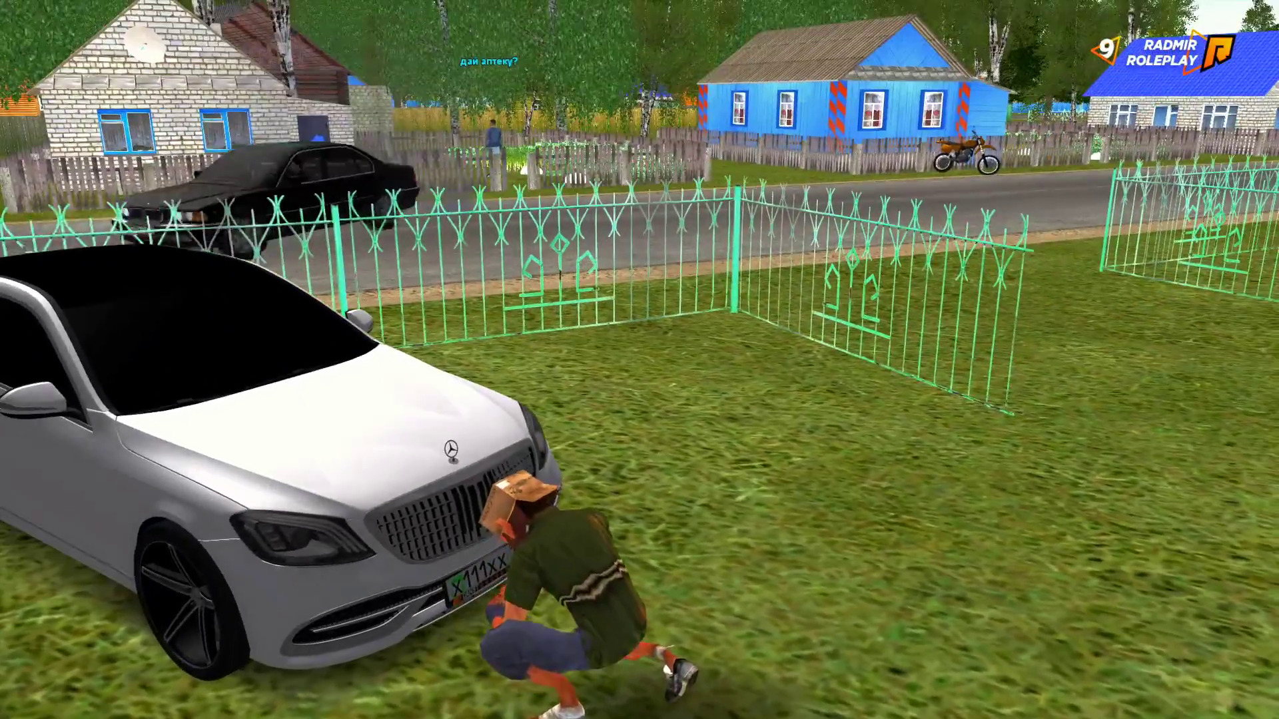